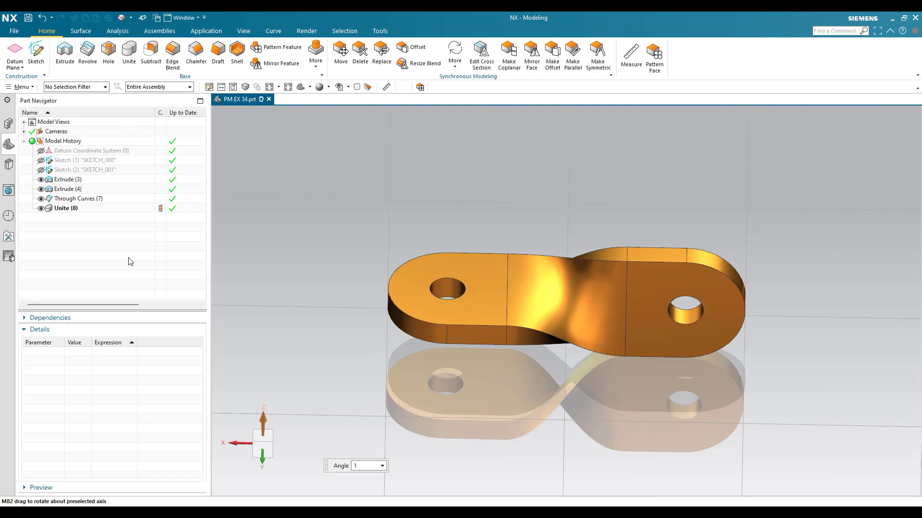
{"action": "left_click", "coordinate": [14, 31]}
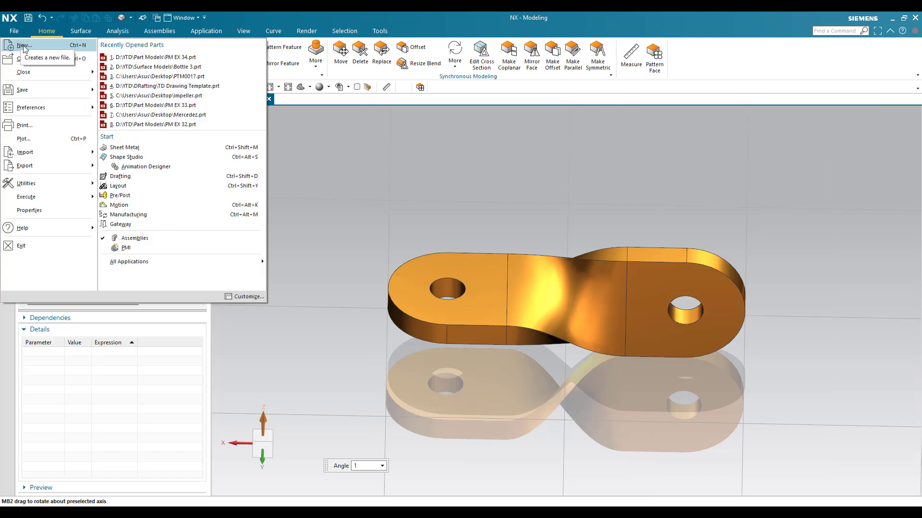
{"action": "left_click", "coordinate": [272, 177]}
{"action": "key", "text": "Escape"}
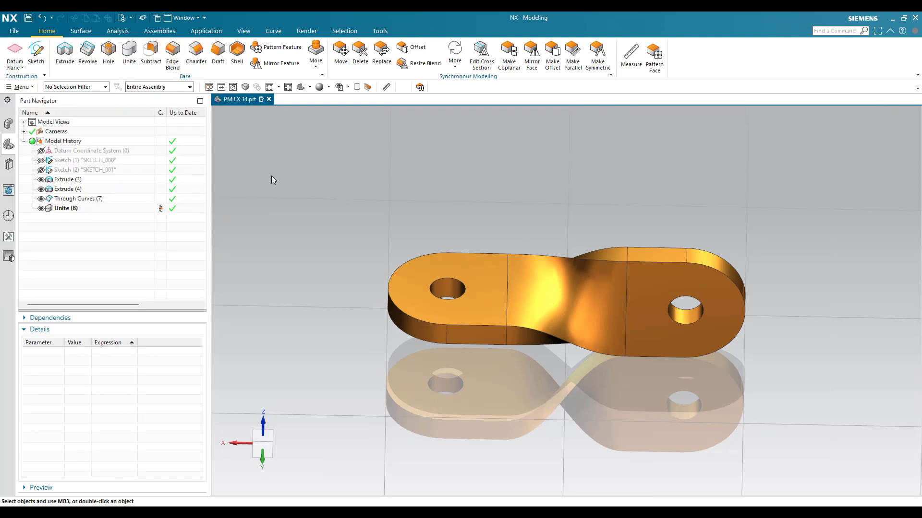
Step: Create a new part from the Model template in millimetres, and consult the part dimensions in the EX 32.pdf drawing
{"action": "key", "text": "ctrl+n"}
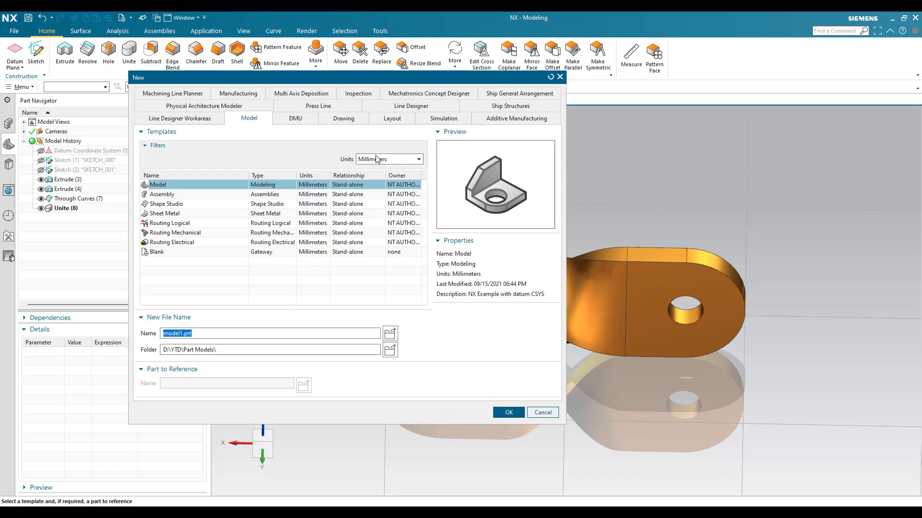
{"action": "left_click", "coordinate": [493, 404]}
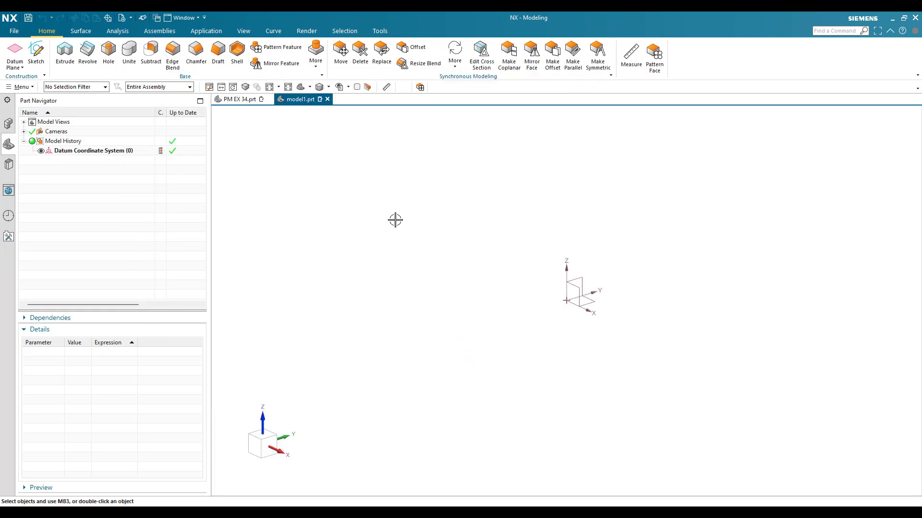
{"action": "key", "text": "alt+Tab"}
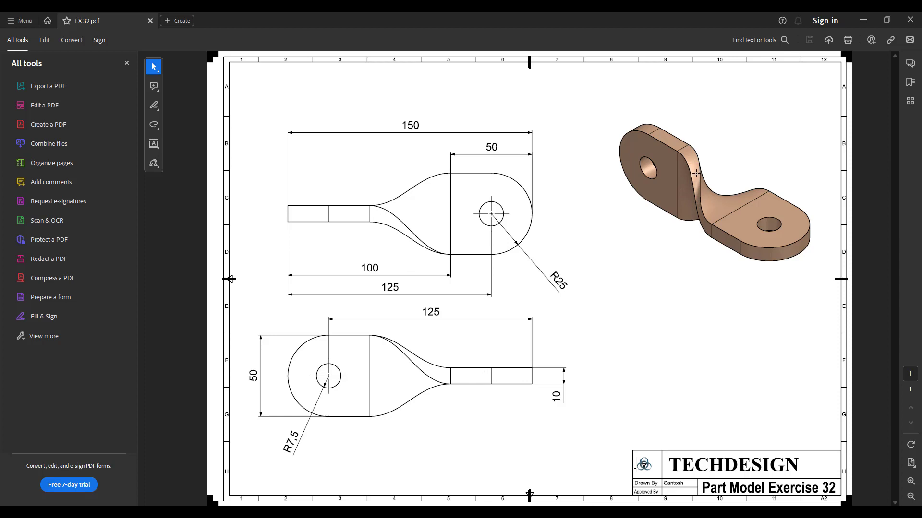
{"action": "left_click", "coordinate": [863, 22]}
Step: Start a sketch on the XY plane and check the hole and end-radius dimensions in the EX 32.pdf drawing
{"action": "left_click", "coordinate": [36, 51]}
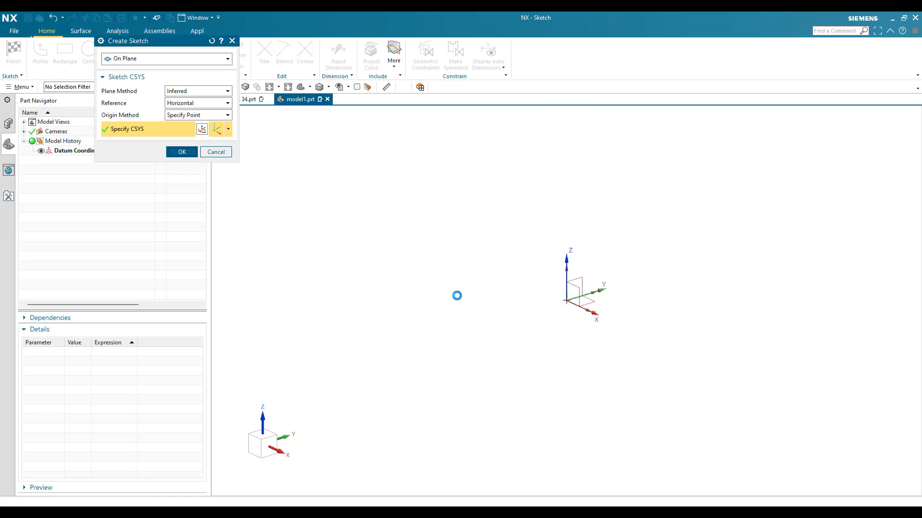
{"action": "left_click", "coordinate": [533, 510]}
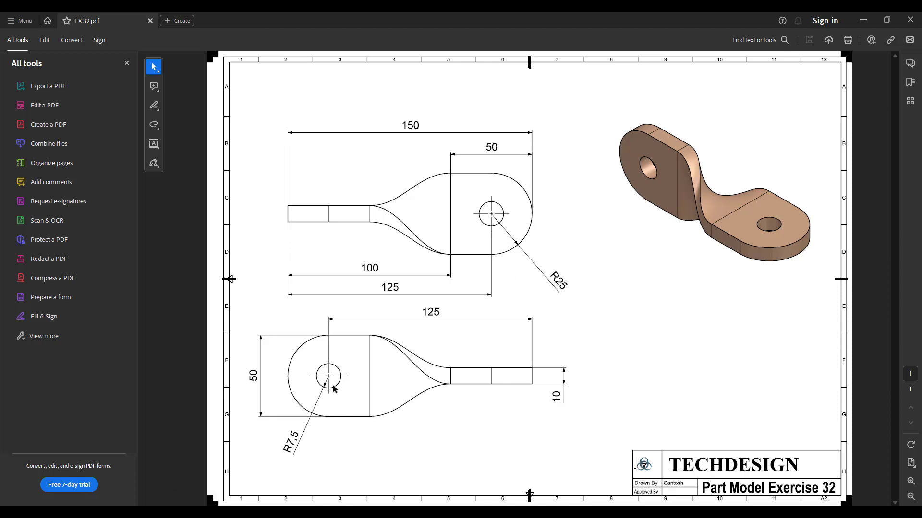
{"action": "left_click", "coordinate": [863, 20]}
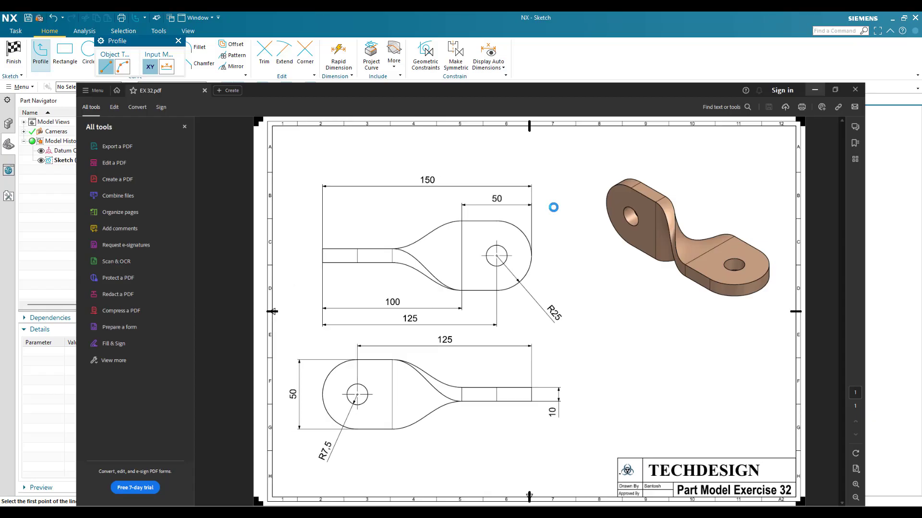
Step: Sketch a circle with a 50 mm diameter on the positive X side of the origin
{"action": "left_click", "coordinate": [92, 55]}
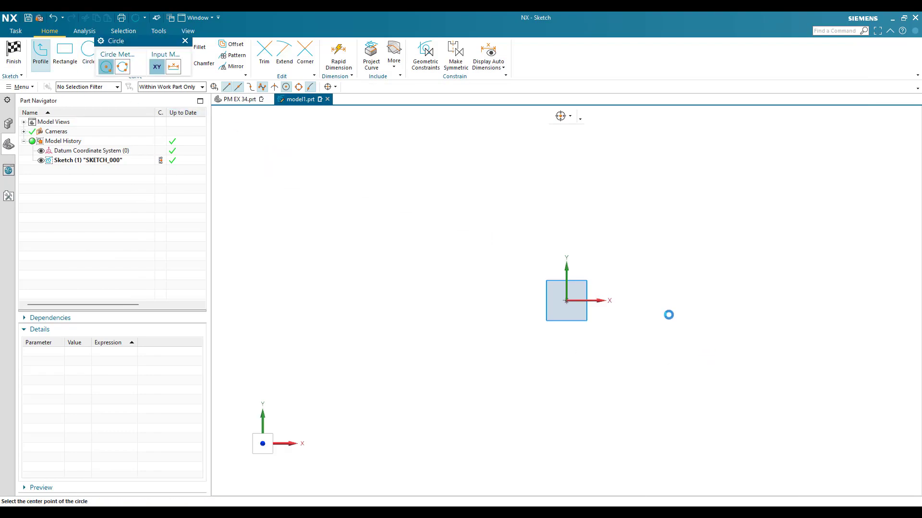
{"action": "scroll", "coordinate": [671, 319], "scroll_direction": "down", "scroll_amount": 2}
{"action": "scroll", "coordinate": [670, 319], "scroll_direction": "up", "scroll_amount": 4}
{"action": "left_click", "coordinate": [573, 294]}
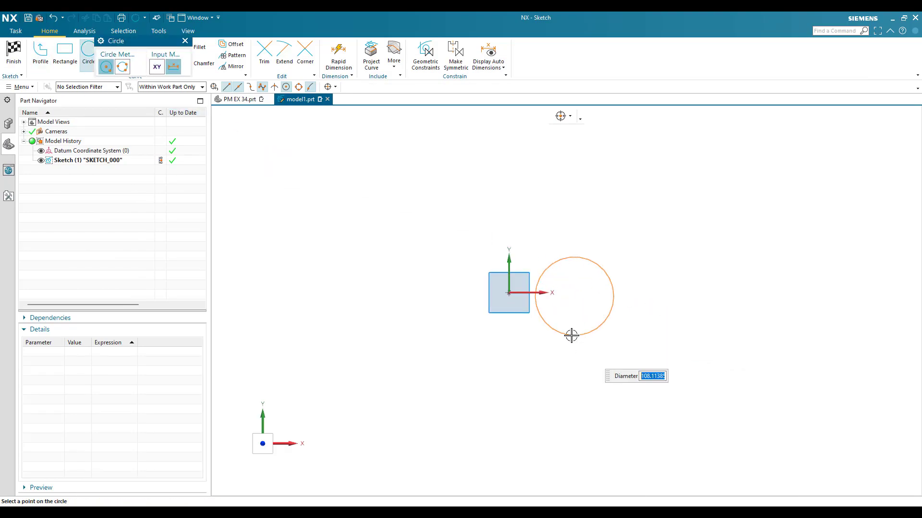
{"action": "type", "text": "50"}
{"action": "key", "text": "Return"}
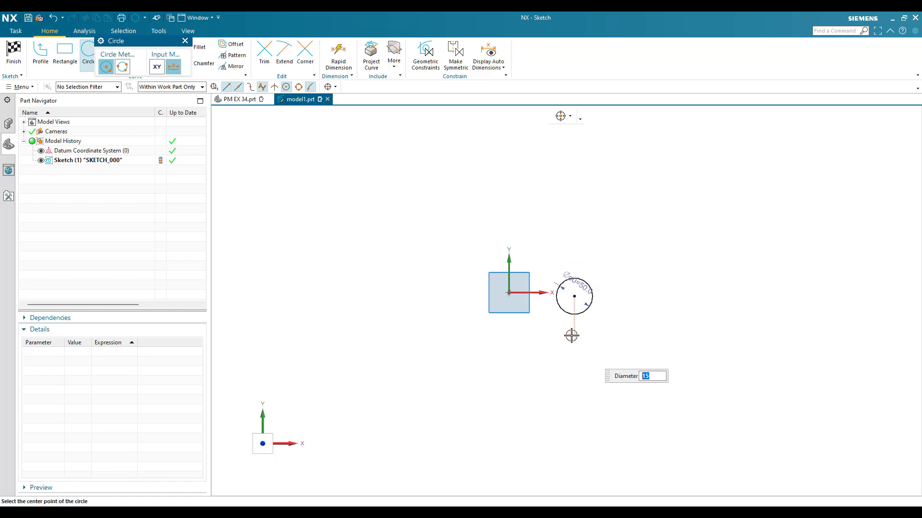
Step: Add a concentric circle of 15 mm diameter, and move both diameter dimensions clear of the circles
{"action": "scroll", "coordinate": [609, 316], "scroll_direction": "up", "scroll_amount": 4}
{"action": "left_click", "coordinate": [527, 270]}
{"action": "key", "text": "Escape"}
{"action": "left_click_drag", "start_coordinate": [465, 298], "coordinate": [455, 310]}
{"action": "left_click_drag", "start_coordinate": [535, 255], "coordinate": [538, 194]}
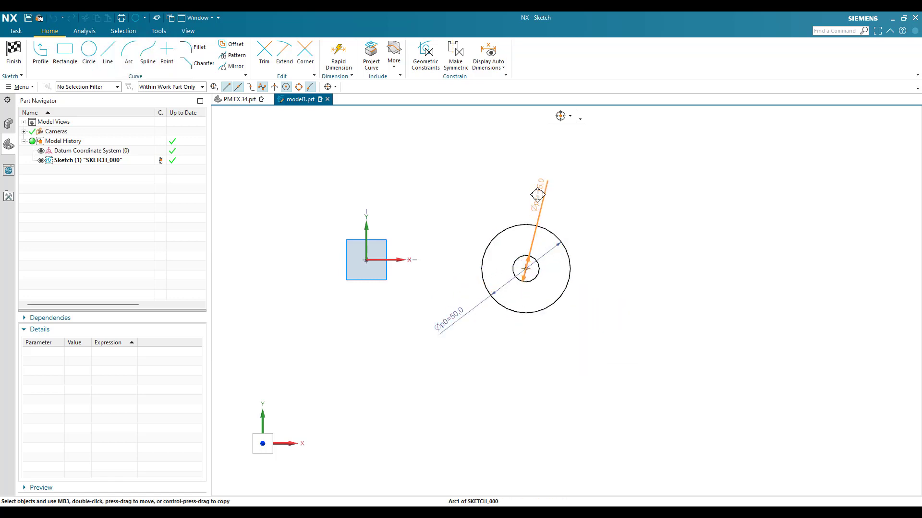
Step: Constrain the circles' common centre to lie on the sketch's X axis
{"action": "scroll", "coordinate": [621, 264], "scroll_direction": "up", "scroll_amount": 3}
{"action": "scroll", "coordinate": [539, 315], "scroll_direction": "down", "scroll_amount": 2}
{"action": "scroll", "coordinate": [450, 284], "scroll_direction": "up", "scroll_amount": 2}
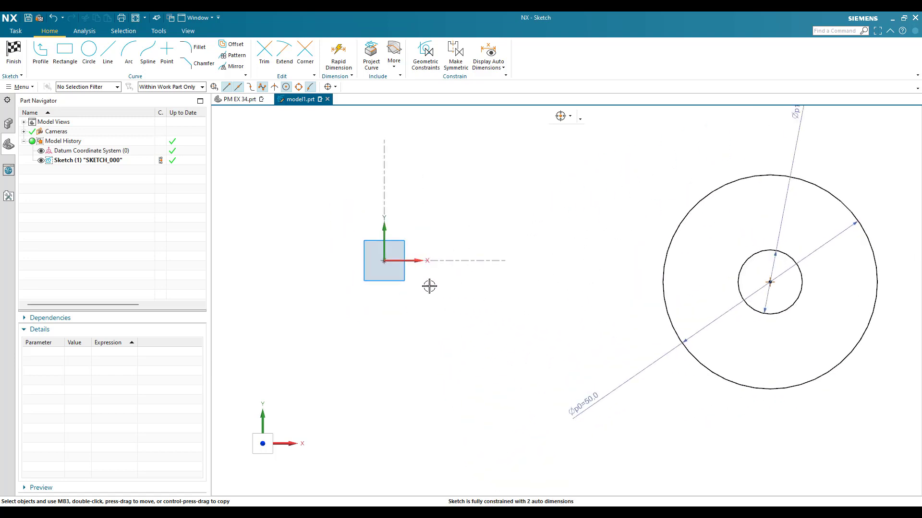
{"action": "key", "text": "c"}
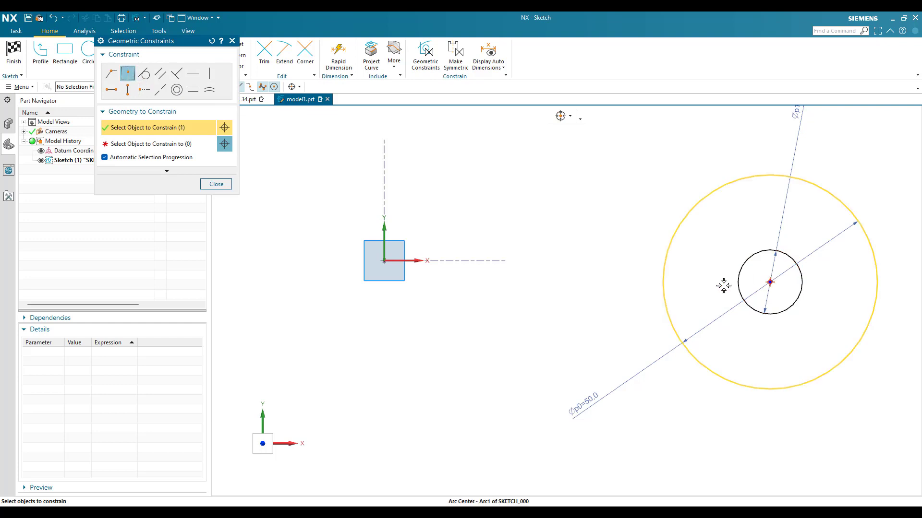
{"action": "left_click", "coordinate": [770, 281]}
{"action": "left_click", "coordinate": [408, 261]}
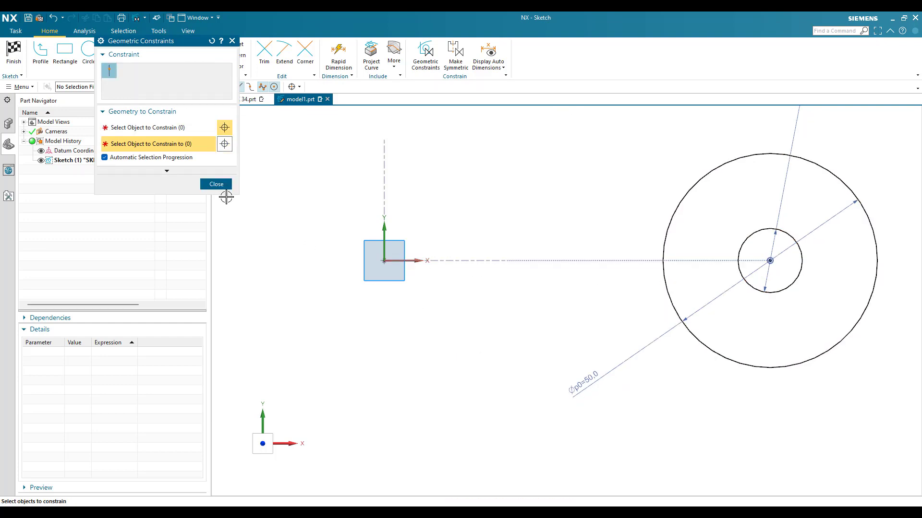
{"action": "left_click", "coordinate": [225, 184]}
Step: Draw a vertical line near the Y axis and horizontal lines towards it from the large circle's lowest and highest points
{"action": "left_click", "coordinate": [108, 51]}
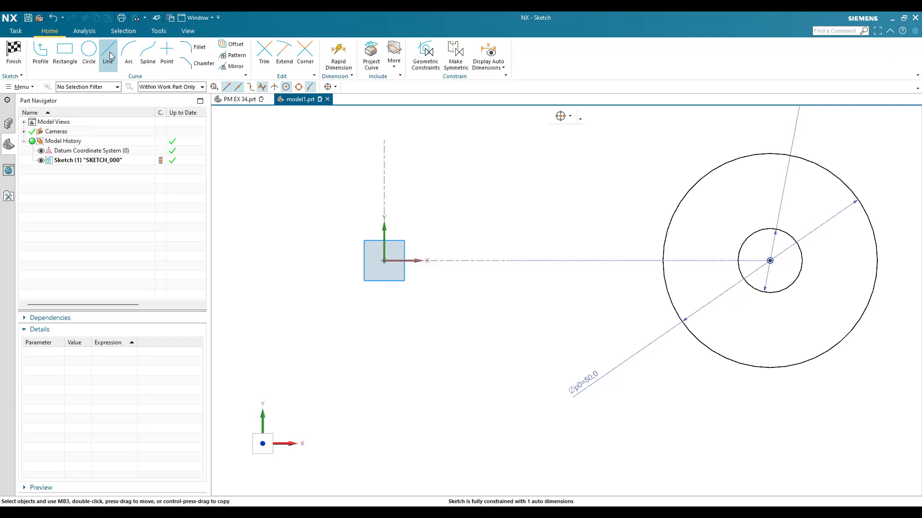
{"action": "left_click", "coordinate": [397, 156]}
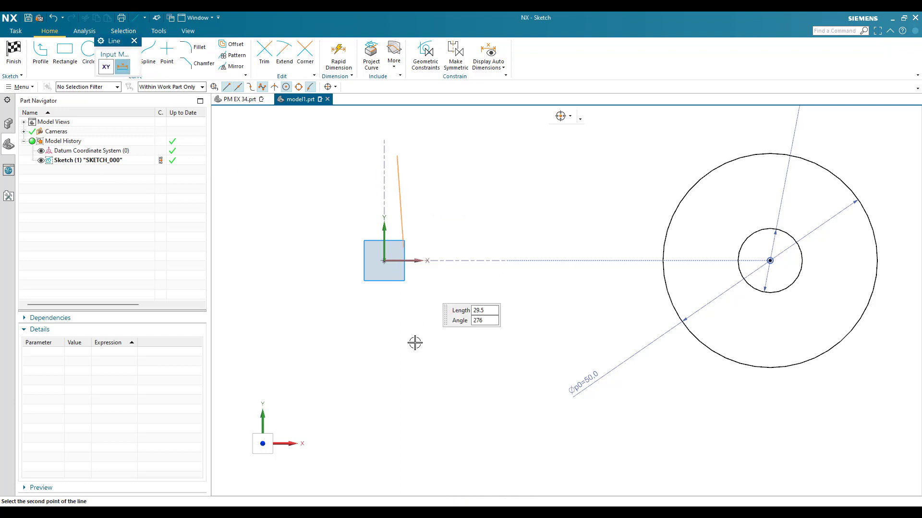
{"action": "left_click", "coordinate": [399, 379]}
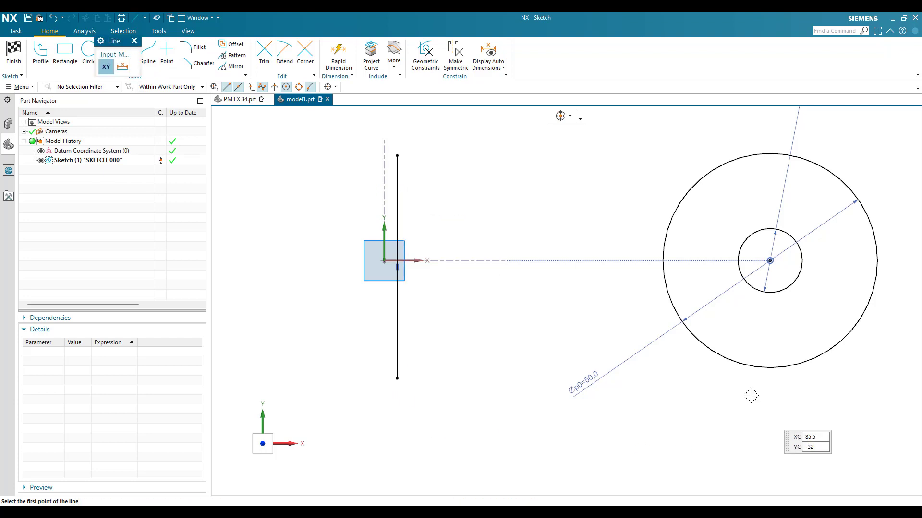
{"action": "left_click", "coordinate": [770, 368]}
{"action": "left_click", "coordinate": [405, 379]}
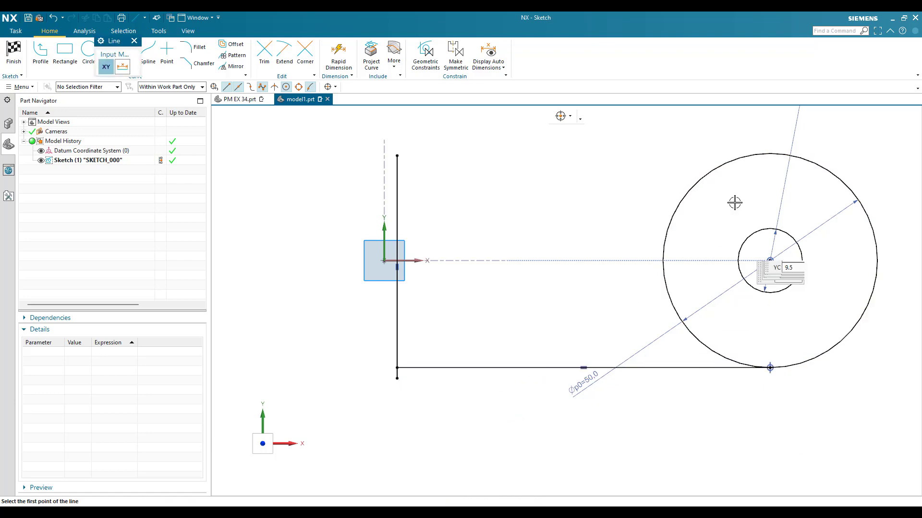
{"action": "left_click", "coordinate": [770, 154]}
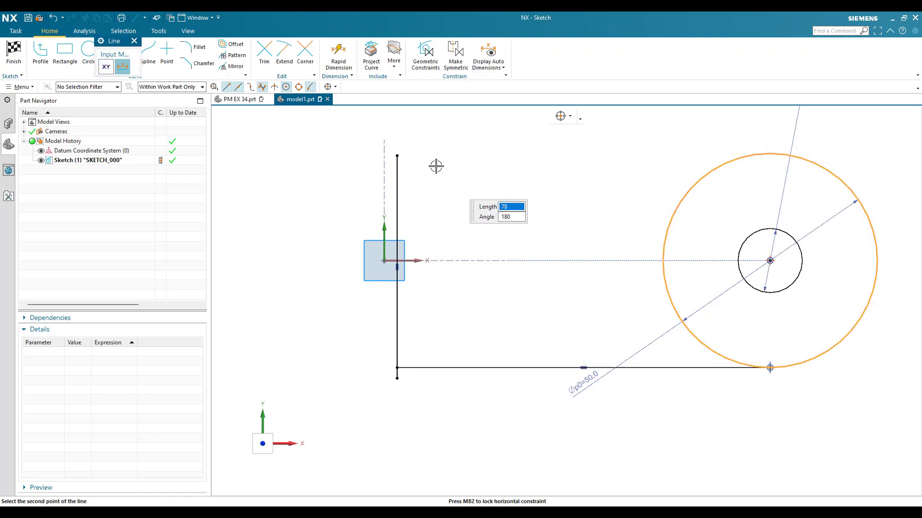
{"action": "left_click", "coordinate": [436, 166]}
{"action": "key", "text": "Escape"}
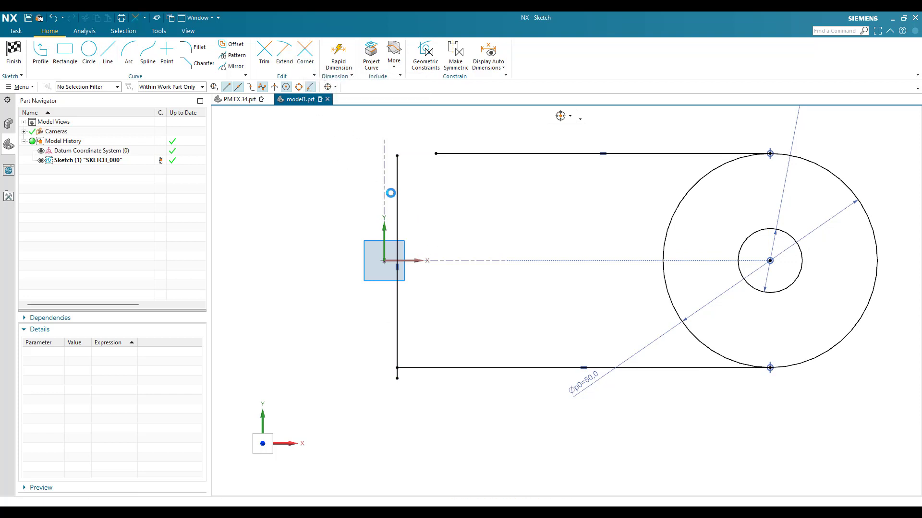
Step: Join the vertical line to the upper and lower horizontal lines with clean corners using the Corner command
{"action": "left_click", "coordinate": [397, 191]}
{"action": "left_click", "coordinate": [442, 154]}
{"action": "left_click", "coordinate": [401, 347]}
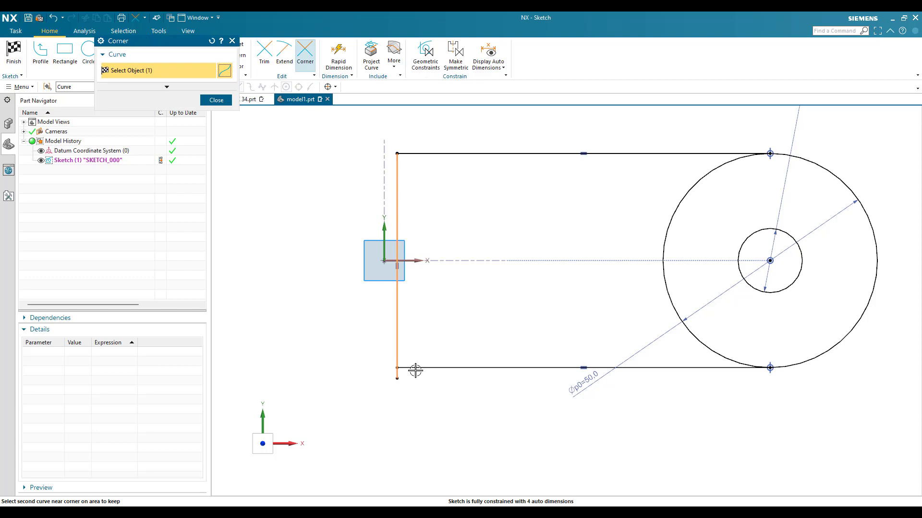
{"action": "left_click", "coordinate": [416, 368]}
{"action": "key", "text": "Escape"}
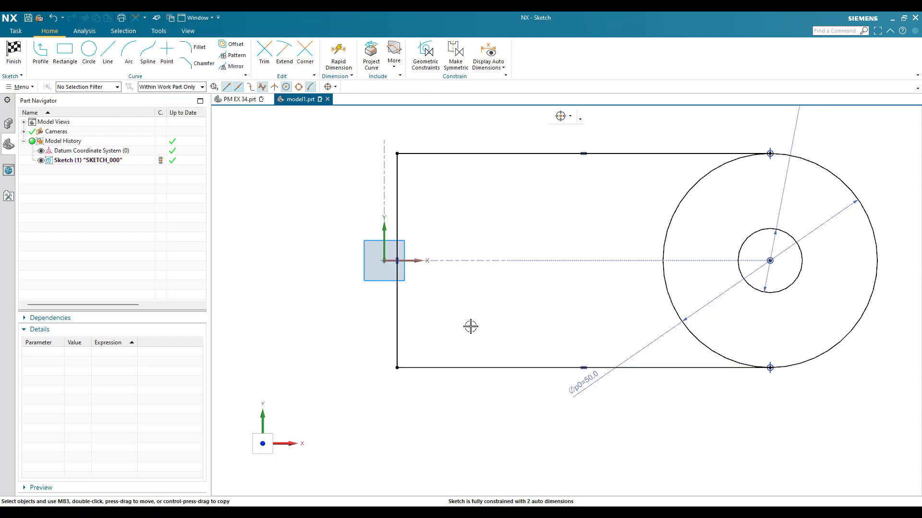
Step: Trim away the half of the large circle that lies between the two horizontal lines
{"action": "key", "text": "t"}
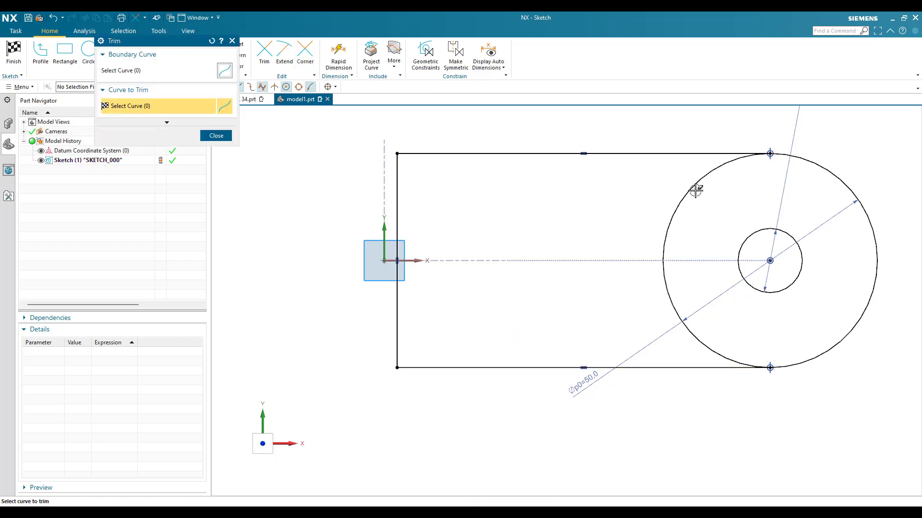
{"action": "left_click", "coordinate": [665, 299]}
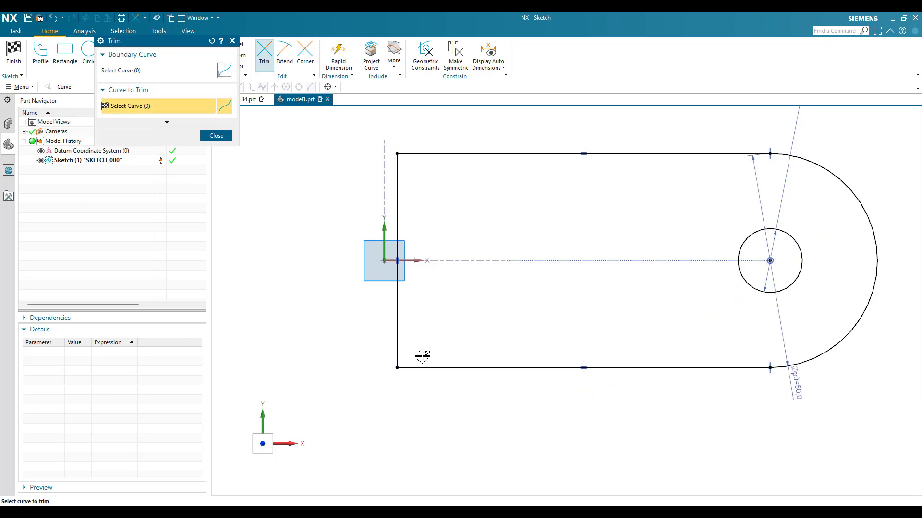
{"action": "key", "text": "Escape"}
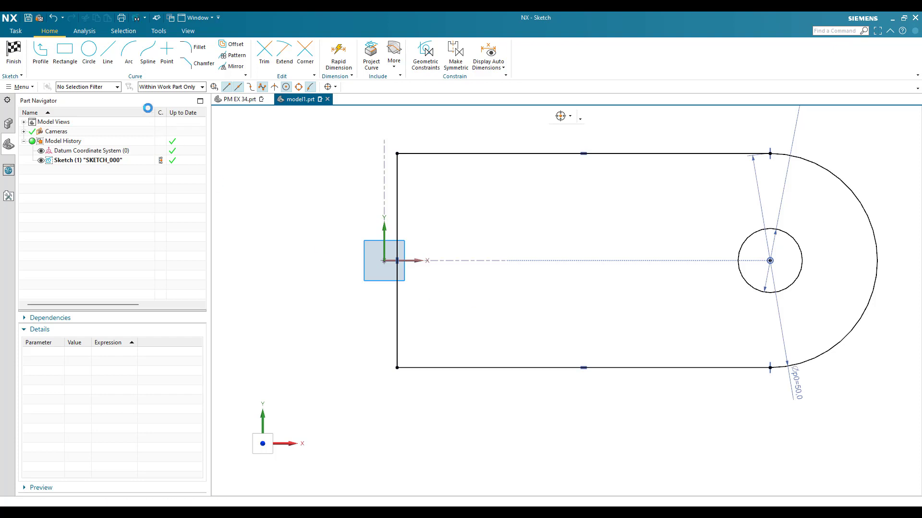
Step: Constrain the lower corner of the vertical line onto the Y axis so the straight edge lies on it
{"action": "key", "text": "c"}
{"action": "left_click", "coordinate": [398, 369]}
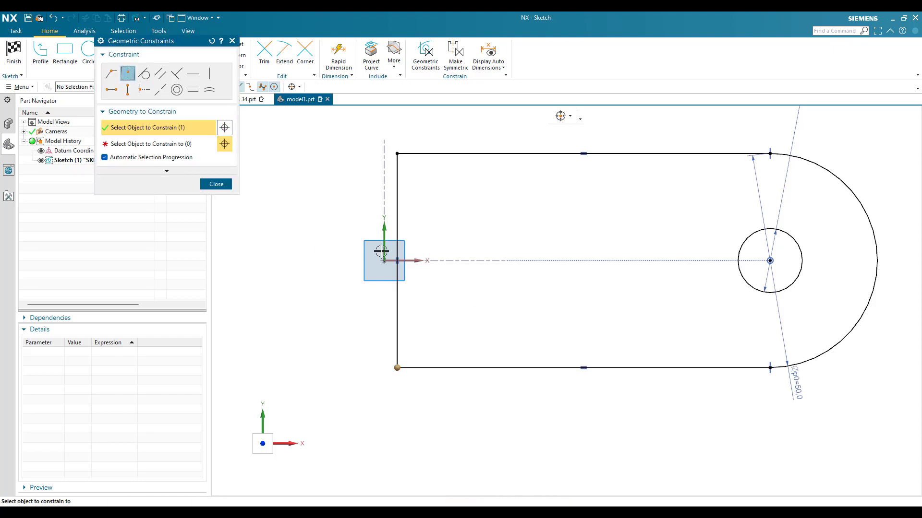
{"action": "left_click", "coordinate": [384, 247]}
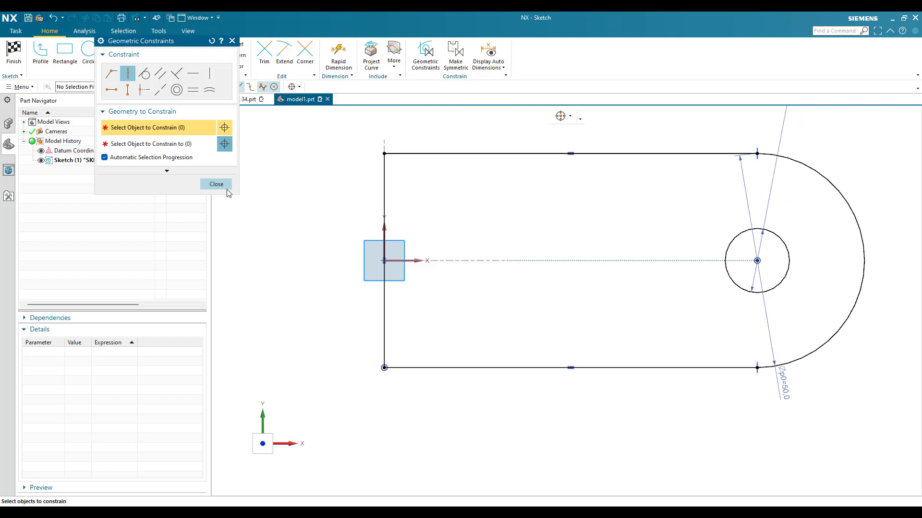
{"action": "left_click", "coordinate": [216, 185]}
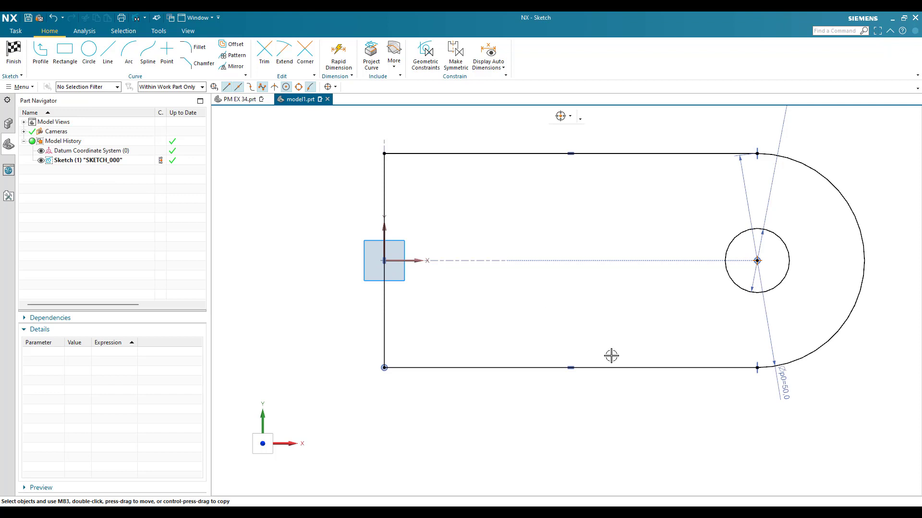
Step: Dimension the distance from the straight vertical edge to the arc centre as 25 mm, and move that dimension up beside the profile
{"action": "key", "text": "d"}
{"action": "left_click", "coordinate": [863, 261]}
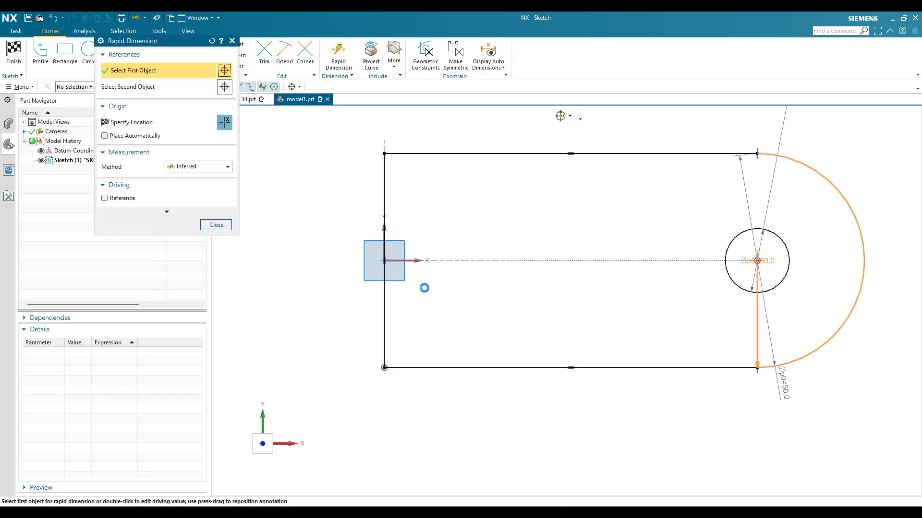
{"action": "left_click", "coordinate": [383, 208]}
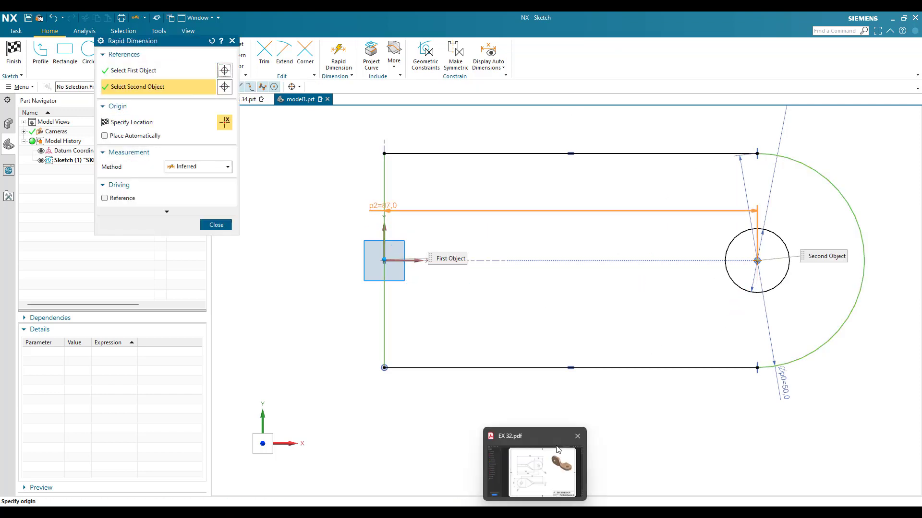
{"action": "left_click", "coordinate": [534, 511]}
{"action": "left_click", "coordinate": [505, 434]}
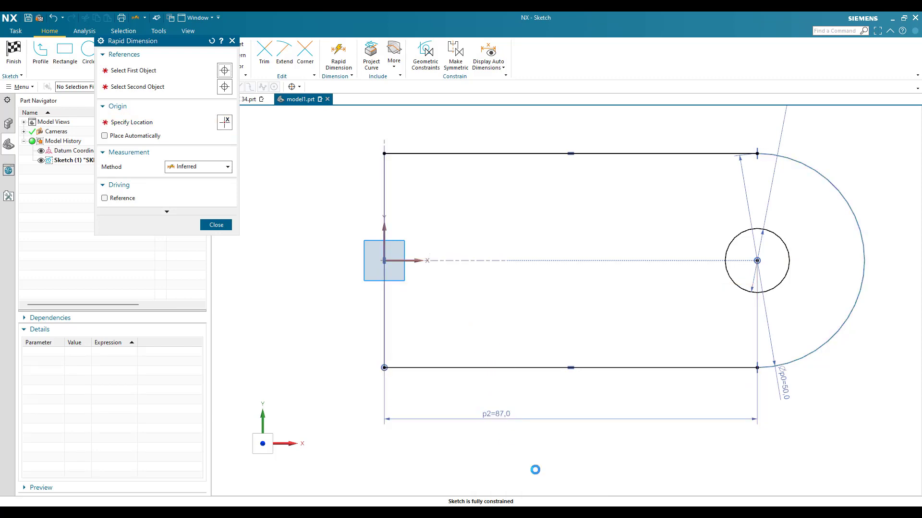
{"action": "type", "text": "25"}
{"action": "key", "text": "Return"}
{"action": "key", "text": "Escape"}
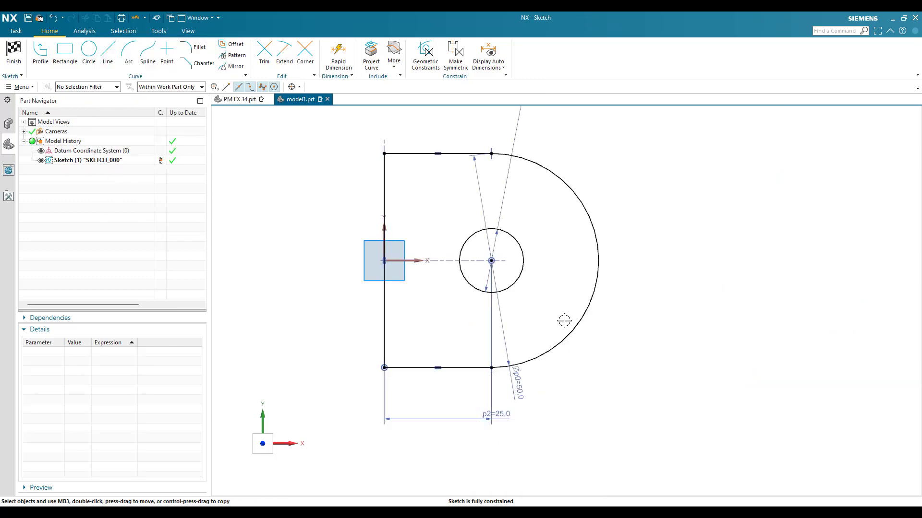
{"action": "scroll", "coordinate": [566, 277], "scroll_direction": "down", "scroll_amount": 2}
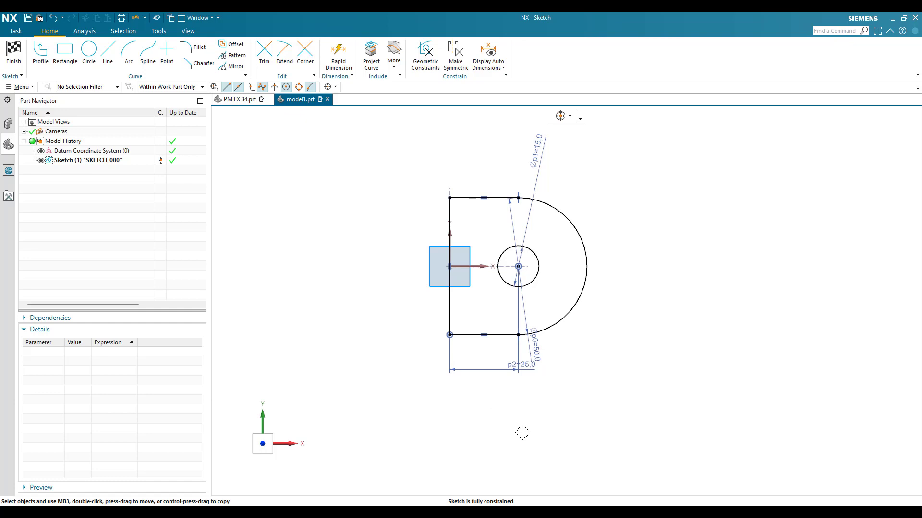
{"action": "left_click_drag", "start_coordinate": [523, 366], "coordinate": [383, 302]}
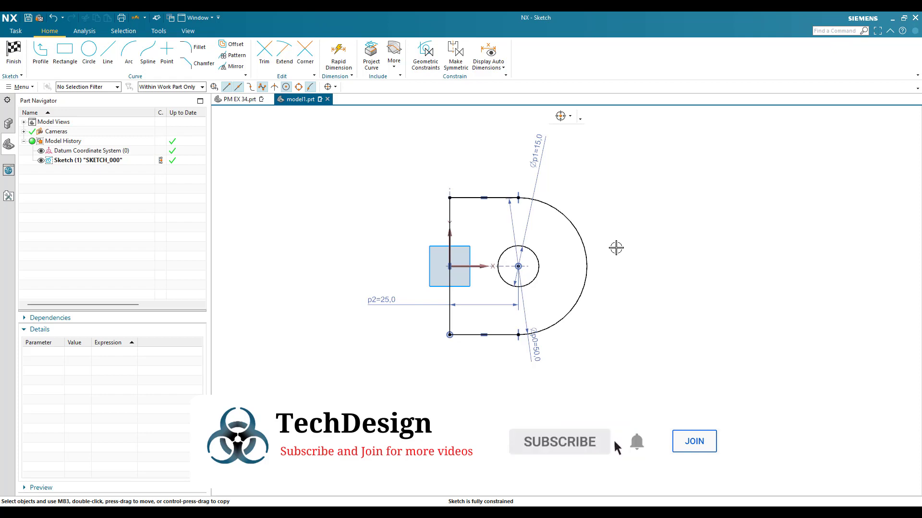
Step: Finish the sketch and start a new one on the XZ plane of the datum coordinate system
{"action": "left_click", "coordinate": [16, 58]}
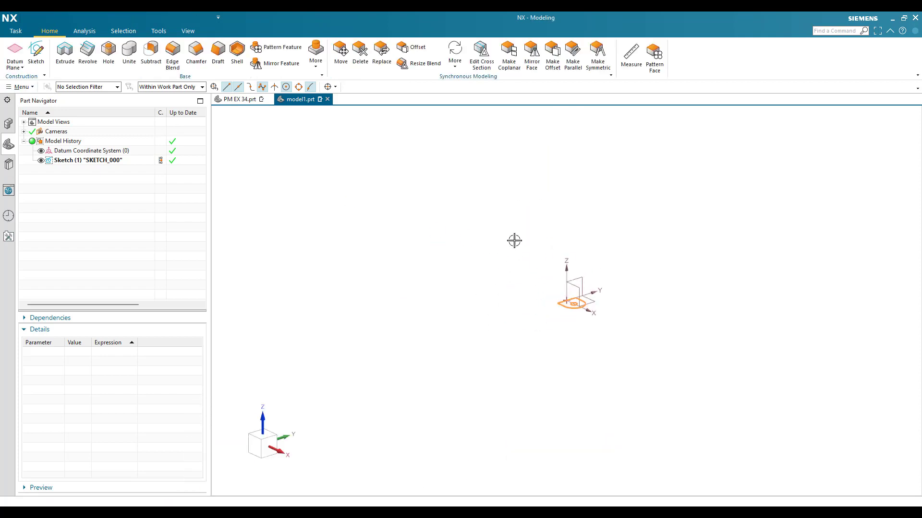
{"action": "scroll", "coordinate": [485, 302], "scroll_direction": "up", "scroll_amount": 1}
{"action": "scroll", "coordinate": [508, 317], "scroll_direction": "down", "scroll_amount": 2}
{"action": "middle_click_drag", "start_coordinate": [486, 341], "coordinate": [543, 377], "text": "shift"}
{"action": "key", "text": "Escape"}
{"action": "left_click", "coordinate": [40, 59]}
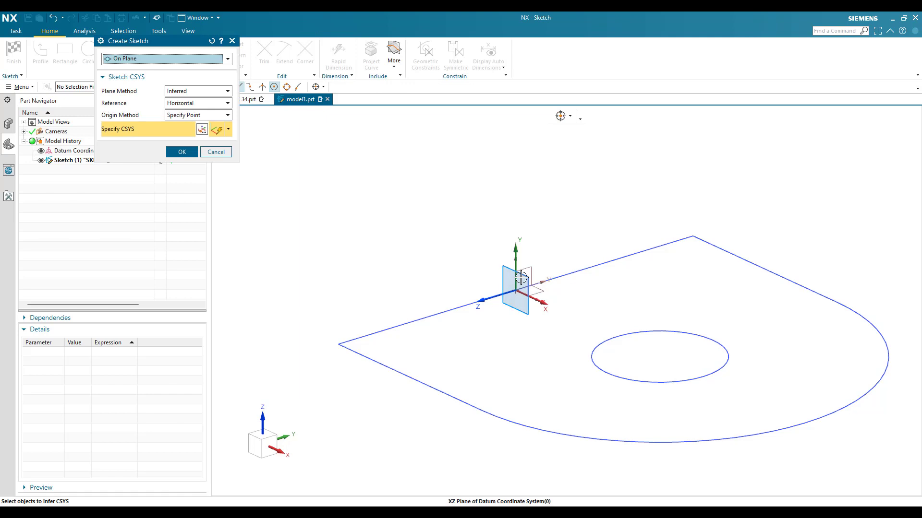
{"action": "middle_click", "coordinate": [448, 241]}
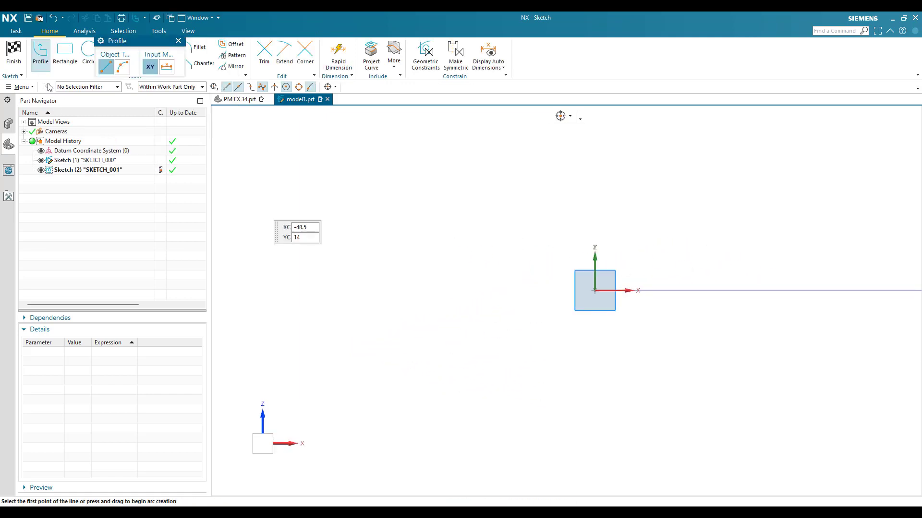
Step: Draw two concentric circles of 50 mm and 15 mm diameter on the negative X side of the origin
{"action": "key", "text": "o"}
{"action": "left_click", "coordinate": [306, 287]}
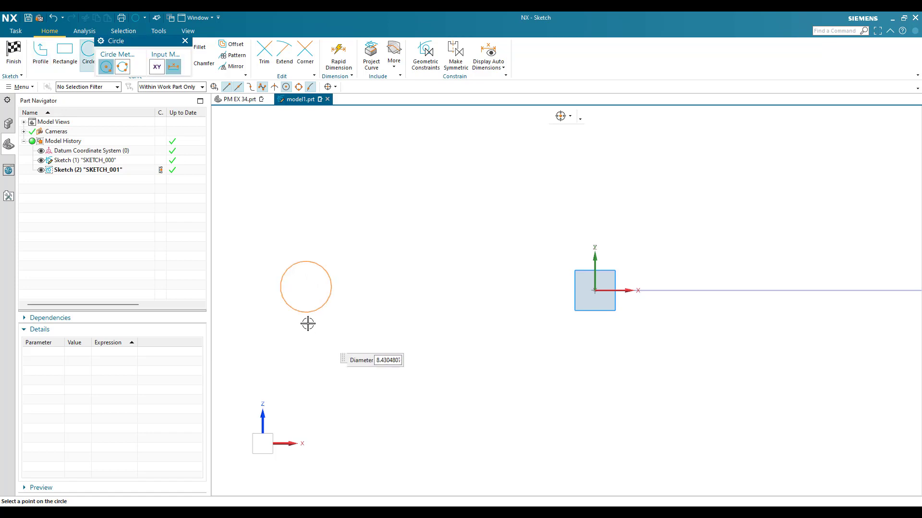
{"action": "type", "text": "50"}
{"action": "key", "text": "Return"}
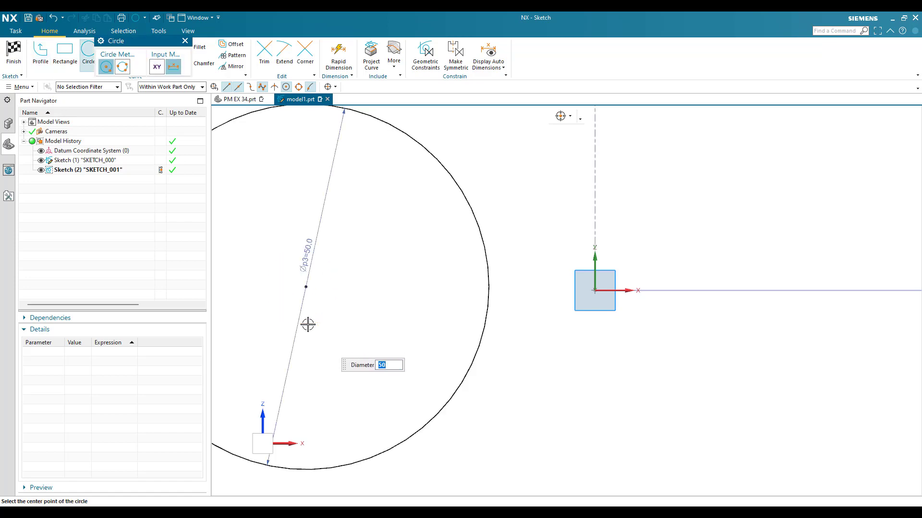
{"action": "type", "text": "15"}
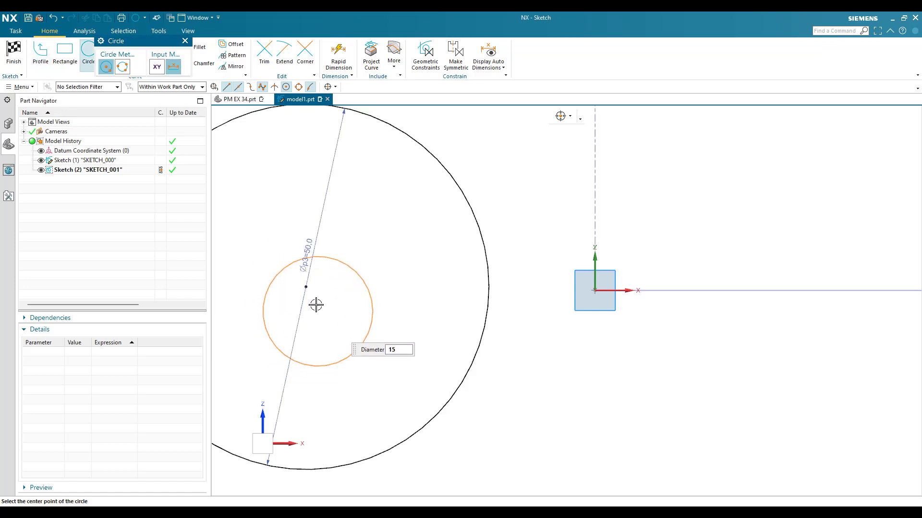
{"action": "left_click", "coordinate": [306, 287]}
{"action": "key", "text": "Escape"}
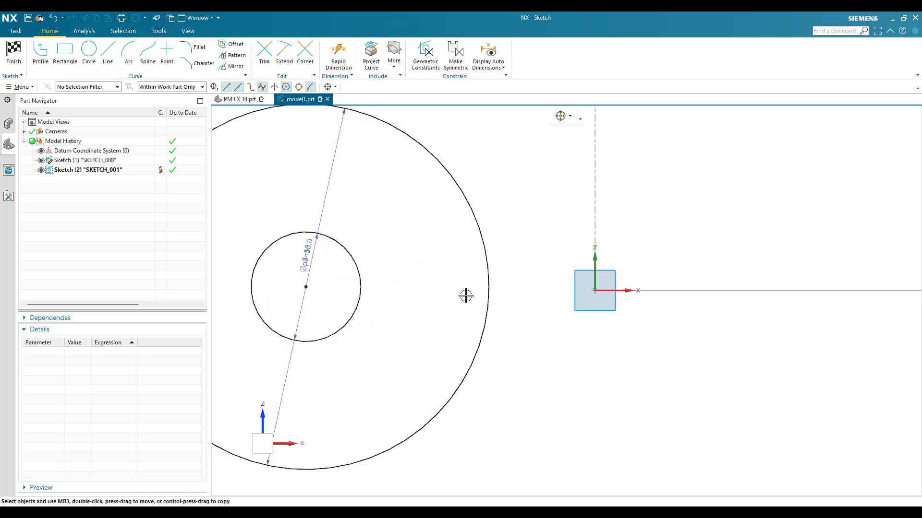
Step: Constrain the circles' common centre point onto the X axis
{"action": "key", "text": "c"}
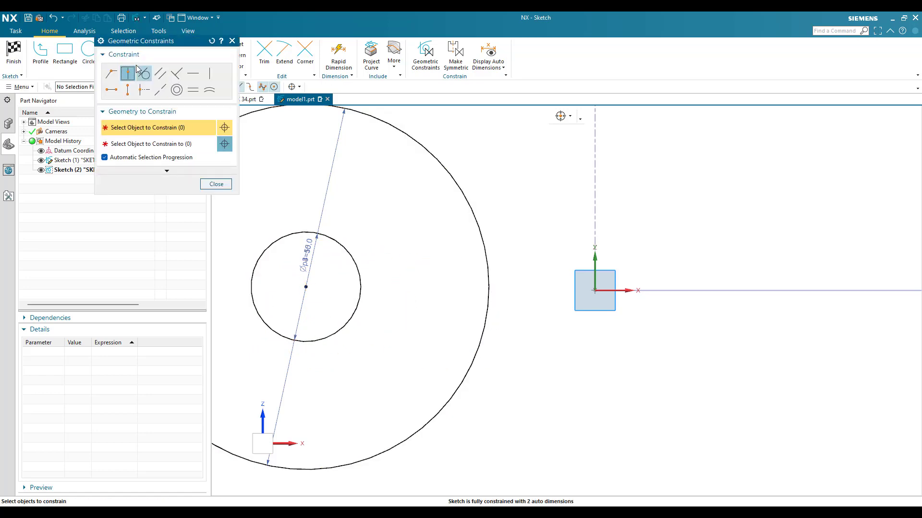
{"action": "left_click", "coordinate": [306, 287]}
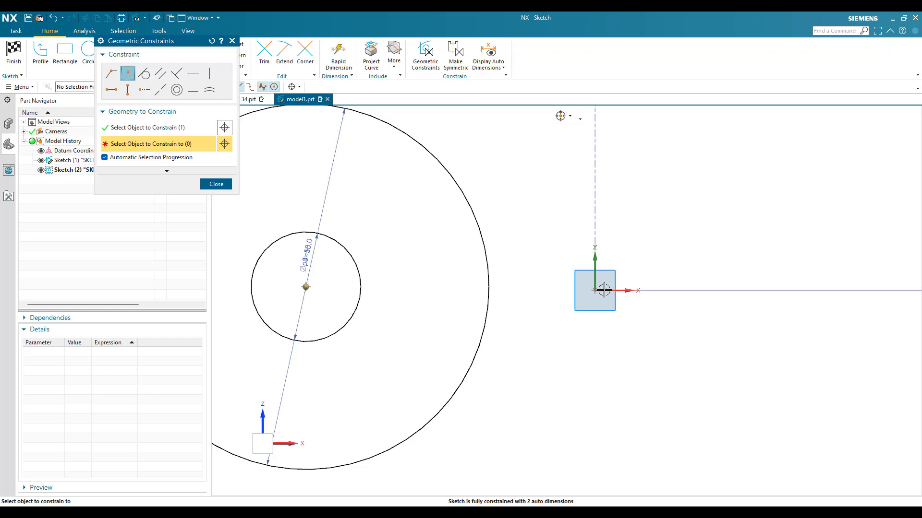
{"action": "left_click", "coordinate": [716, 291]}
{"action": "left_click", "coordinate": [216, 184]}
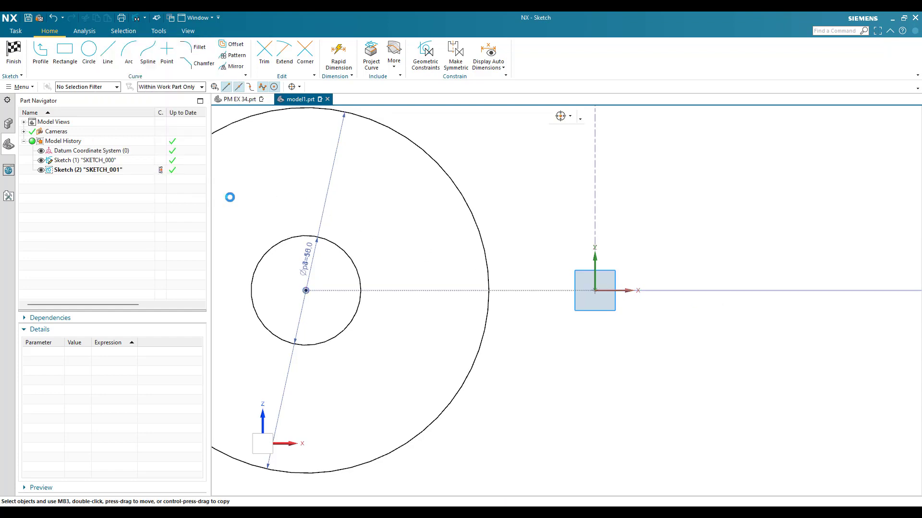
Step: Check the link's lengths on the EX 32 drawing, and dimension 125 mm from the large circle's outer edge to the first sketch's hole centre
{"action": "scroll", "coordinate": [544, 292], "scroll_direction": "down", "scroll_amount": 2}
{"action": "scroll", "coordinate": [544, 293], "scroll_direction": "down", "scroll_amount": 5}
{"action": "scroll", "coordinate": [533, 312], "scroll_direction": "up", "scroll_amount": 2}
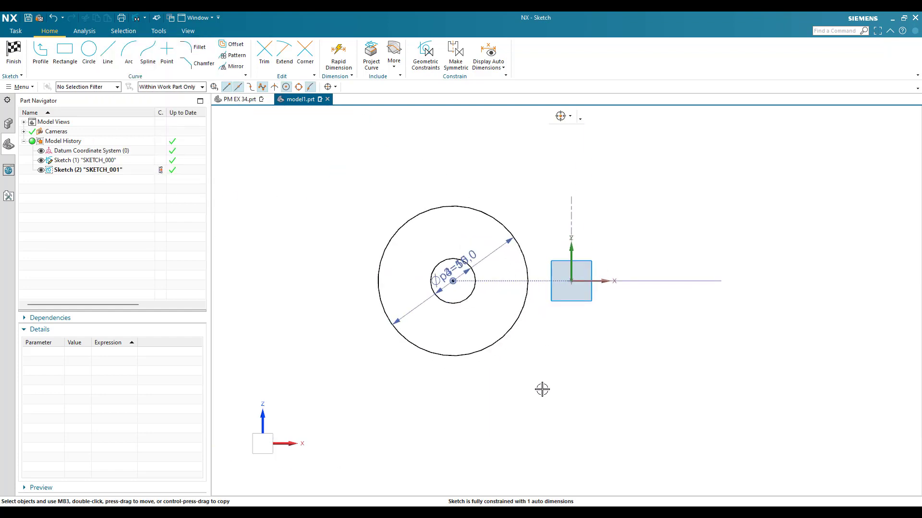
{"action": "key", "text": "alt+Tab"}
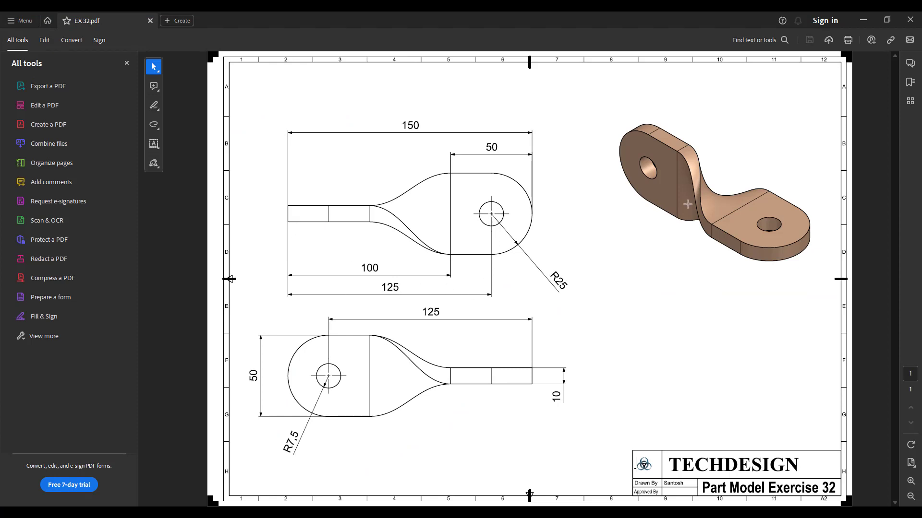
{"action": "key", "text": "alt+Tab"}
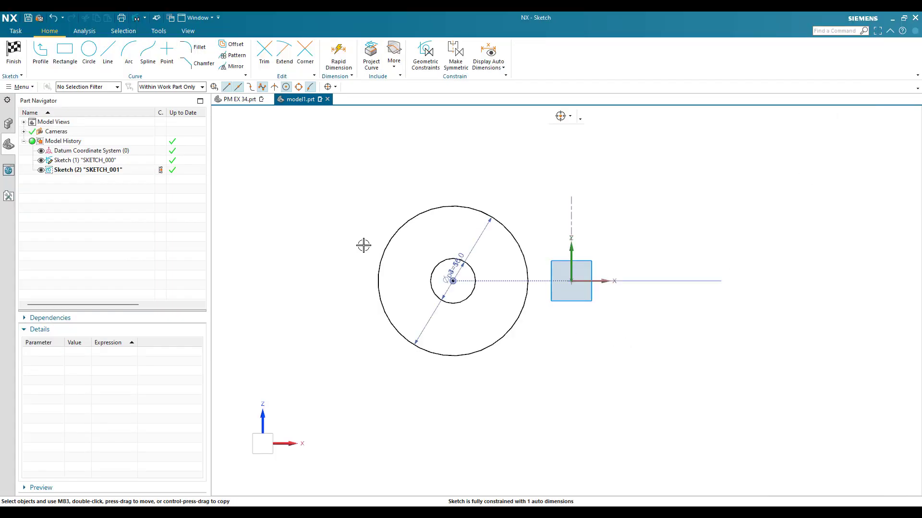
{"action": "key", "text": "d"}
{"action": "mouse_move", "coordinate": [354, 247]}
{"action": "middle_mouse_down"}
{"action": "mouse_move", "coordinate": [335, 249]}
{"action": "mouse_move", "coordinate": [374, 285]}
{"action": "middle_mouse_up"}
{"action": "left_click", "coordinate": [635, 305]}
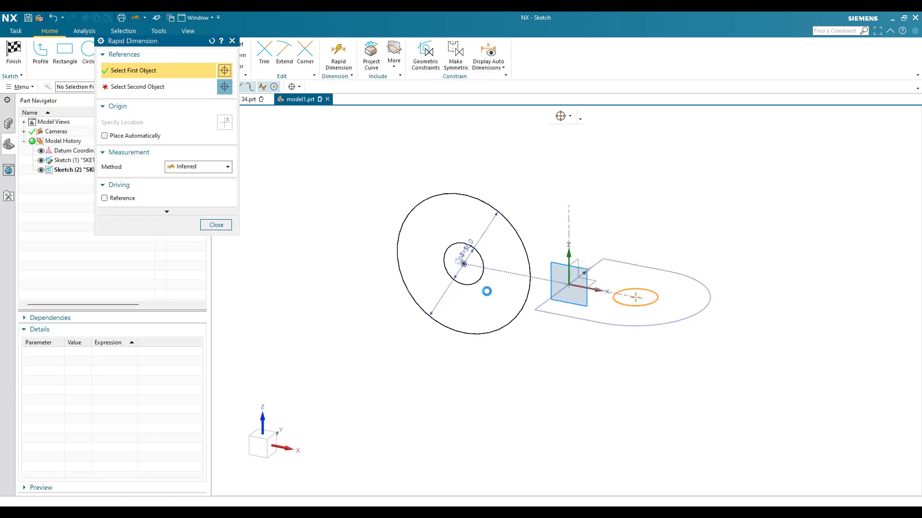
{"action": "left_click", "coordinate": [398, 249]}
{"action": "left_click", "coordinate": [517, 428]}
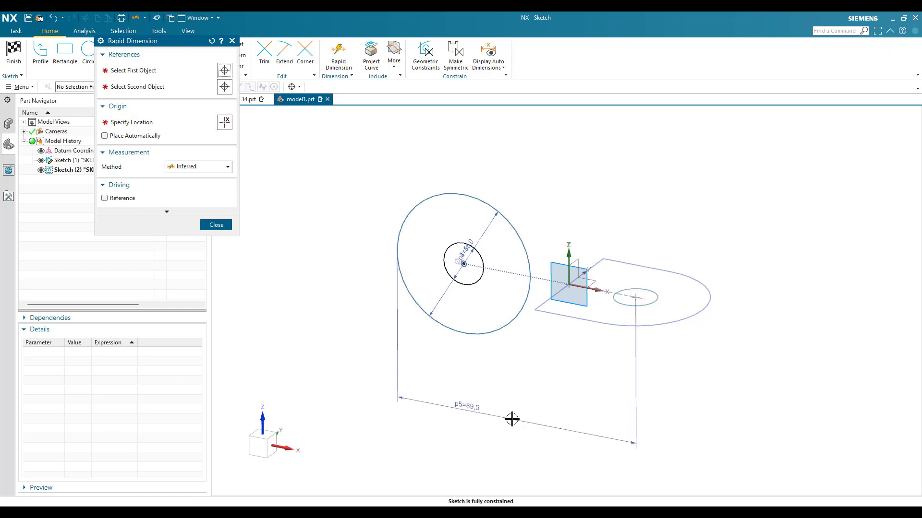
{"action": "type", "text": "125"}
{"action": "key", "text": "Return"}
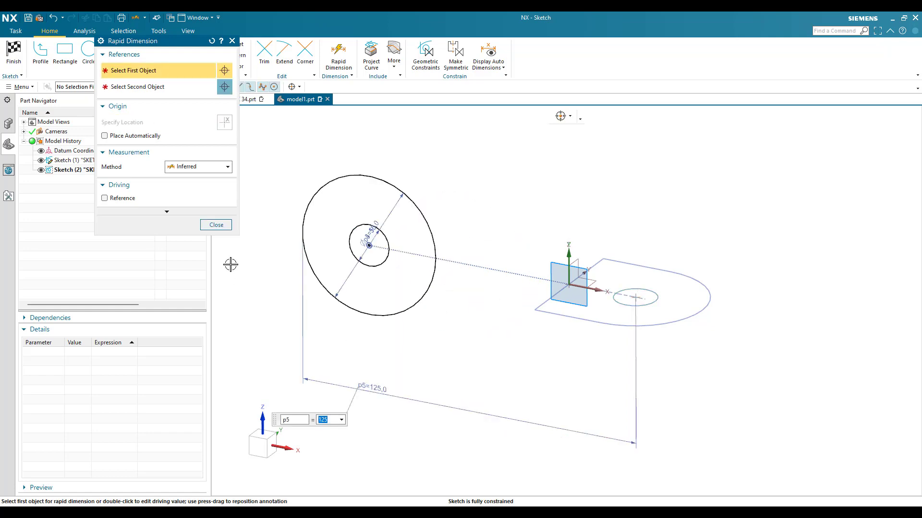
{"action": "left_click", "coordinate": [223, 226]}
Step: Draw two horizontal lines from the large circle's upper and lower tangent points toward the origin, the lower one about 47 mm long
{"action": "key", "text": "F8"}
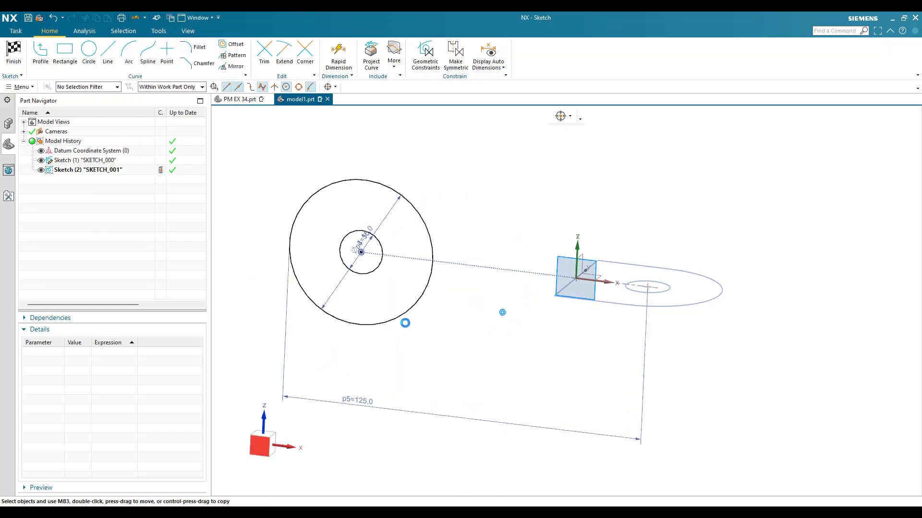
{"action": "scroll", "coordinate": [432, 198], "scroll_direction": "down", "scroll_amount": 3}
{"action": "scroll", "coordinate": [391, 206], "scroll_direction": "up", "scroll_amount": 2}
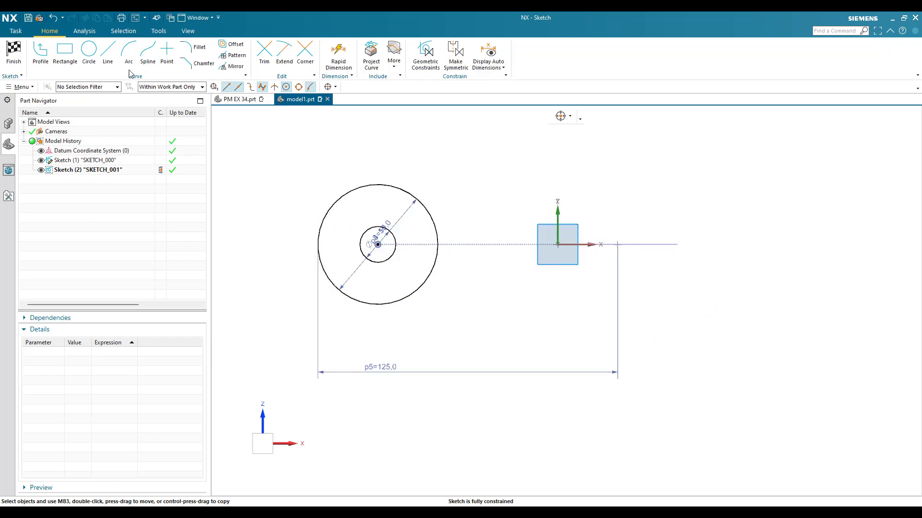
{"action": "key", "text": "l"}
{"action": "left_click", "coordinate": [378, 185]}
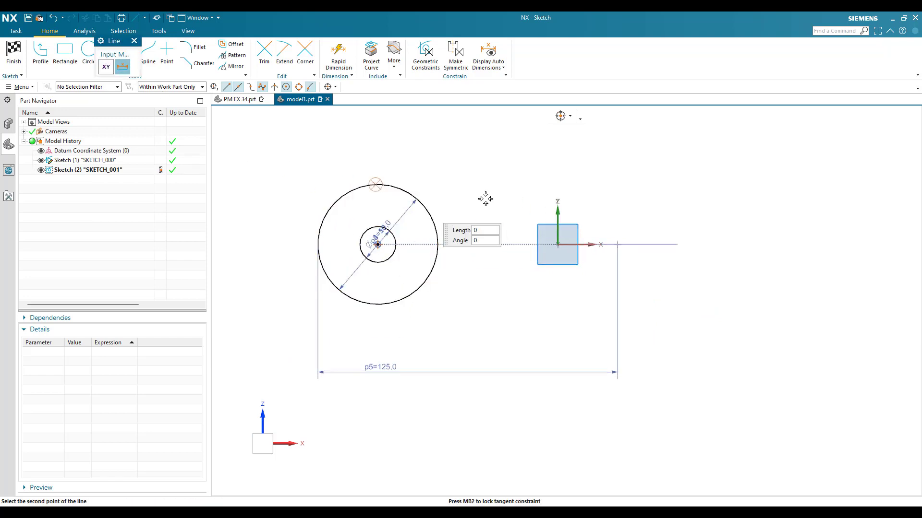
{"action": "left_click", "coordinate": [499, 184]}
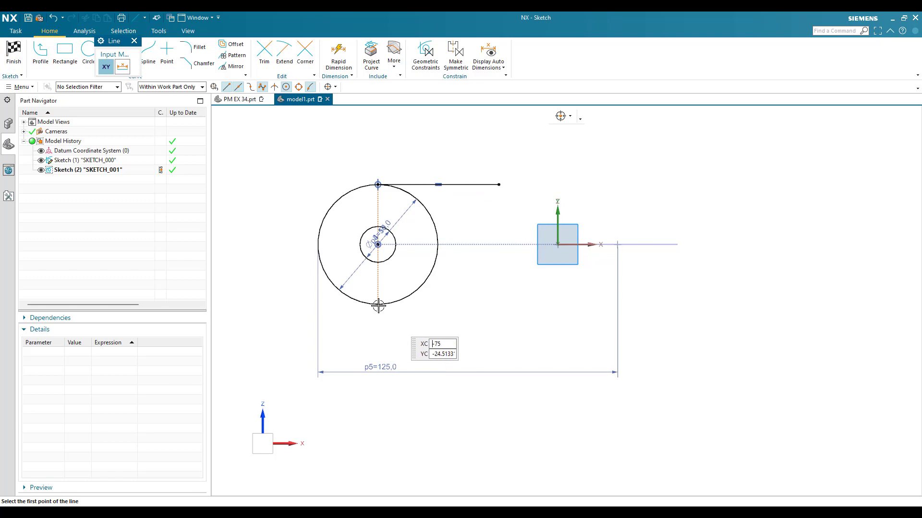
{"action": "left_click", "coordinate": [378, 305]}
{"action": "left_click", "coordinate": [490, 305]}
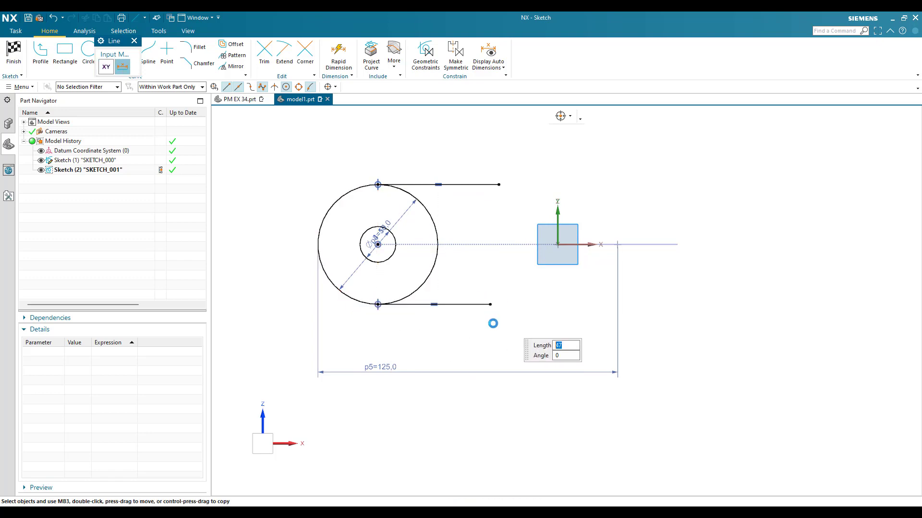
Step: Draw a vertical line up from the lower line's free end and join it to the upper line with the Corner command
{"action": "left_click", "coordinate": [490, 304]}
{"action": "left_click", "coordinate": [490, 154]}
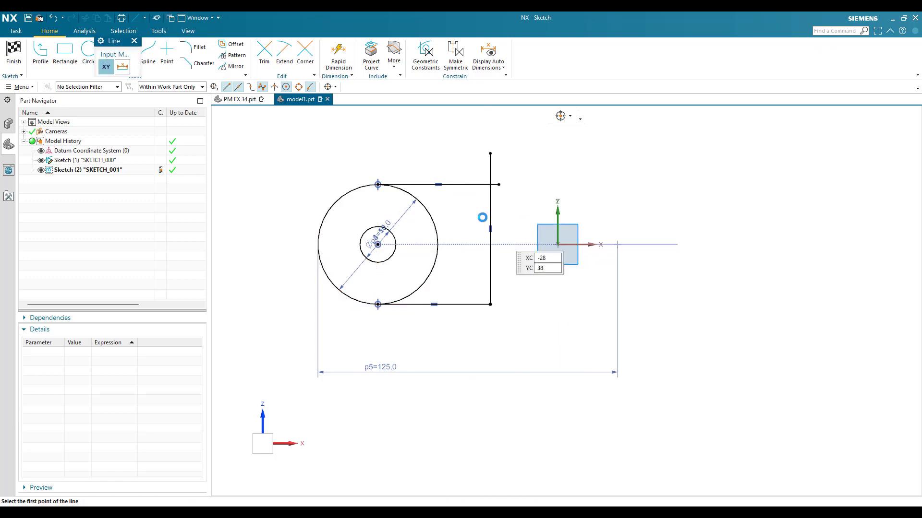
{"action": "key", "text": "Escape"}
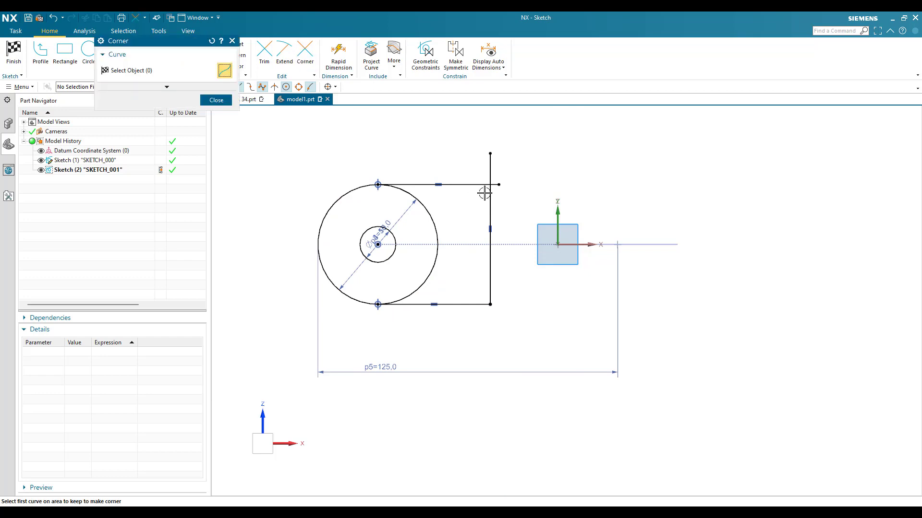
{"action": "left_click", "coordinate": [489, 195]}
{"action": "left_click", "coordinate": [476, 184]}
{"action": "key", "text": "Escape"}
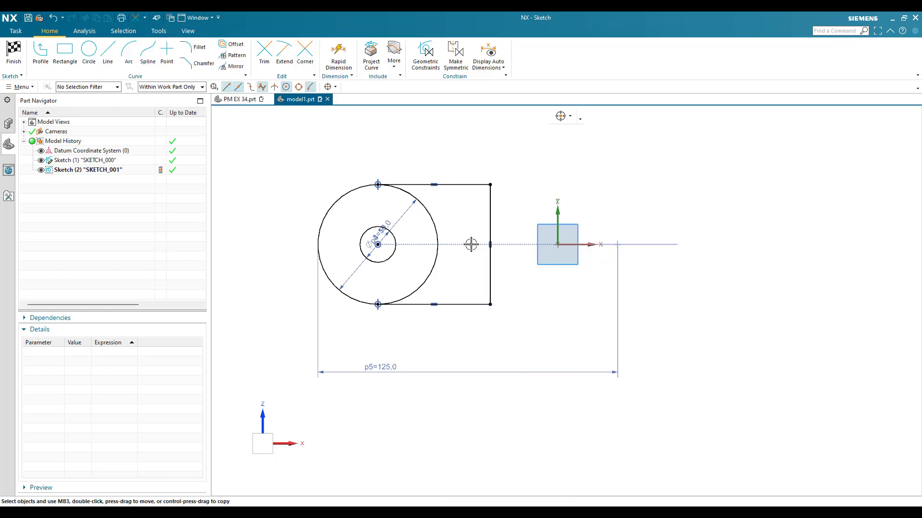
Step: Dimension the distance from the circle centre to the vertical line as 25 mm, placing it below the profile
{"action": "key", "text": "d"}
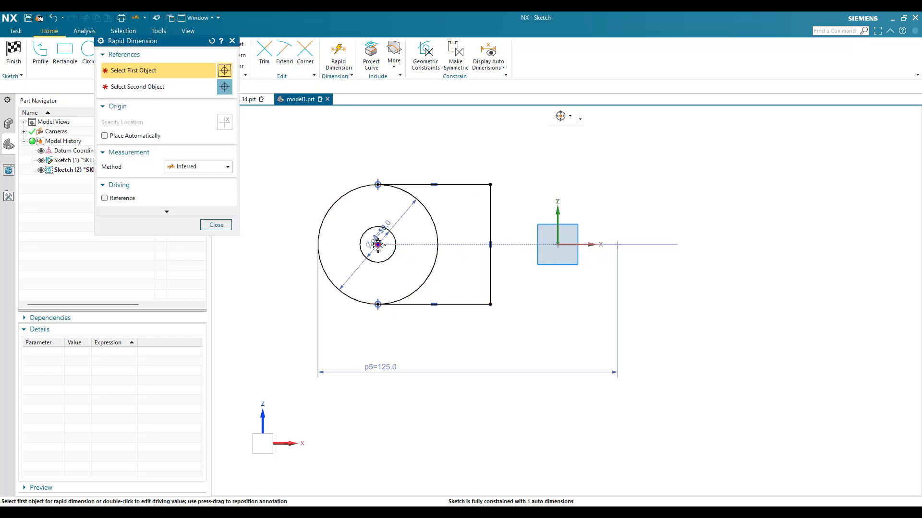
{"action": "left_click", "coordinate": [377, 244]}
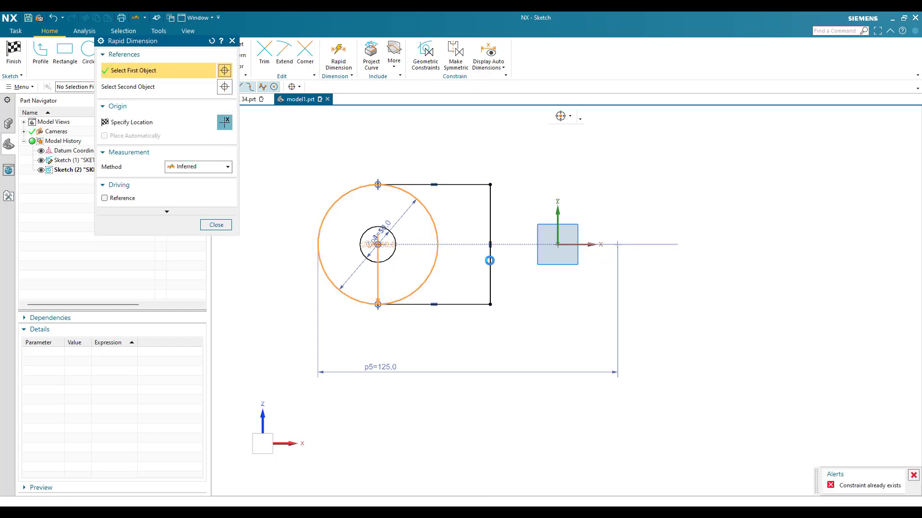
{"action": "left_click", "coordinate": [489, 261]}
{"action": "left_click", "coordinate": [446, 341]}
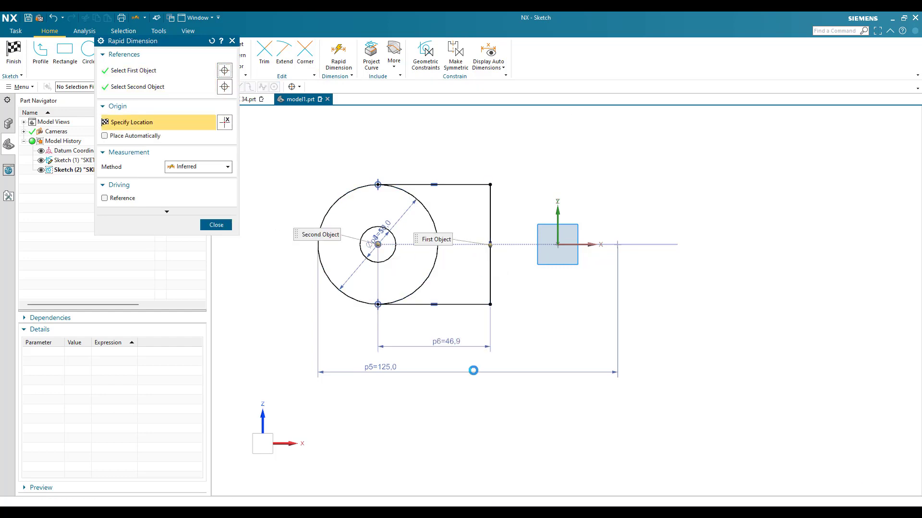
{"action": "key", "text": "Escape"}
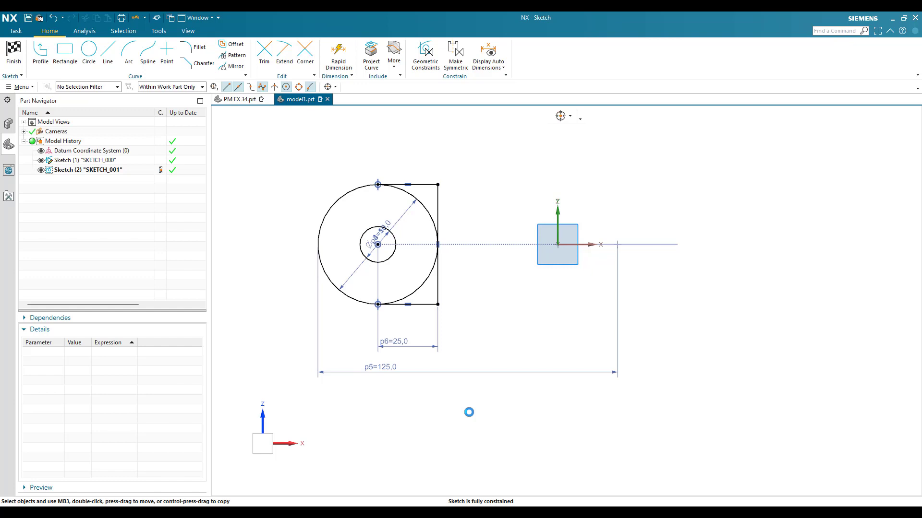
Step: Trim away the half of the large circle that lies inside the straight-sided end, and finish the sketch
{"action": "key", "text": "t"}
{"action": "left_click", "coordinate": [426, 209]}
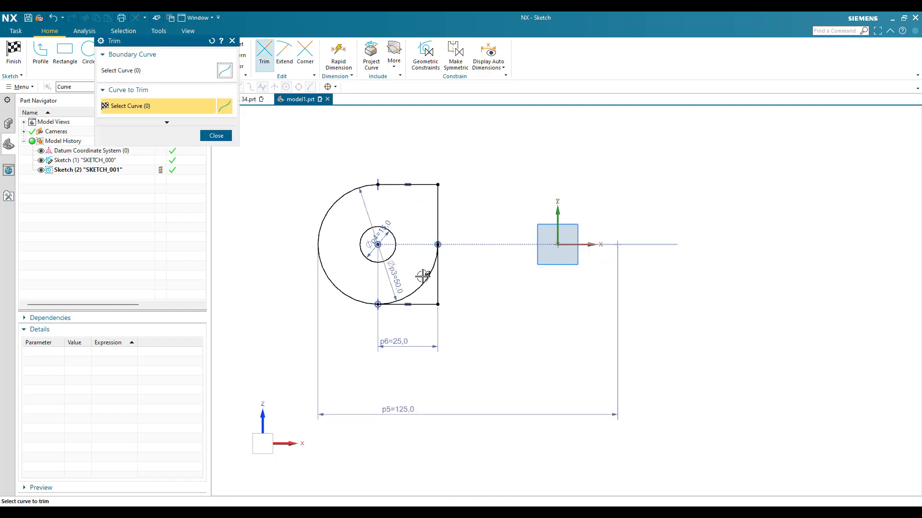
{"action": "middle_click", "coordinate": [376, 303]}
{"action": "mouse_move", "coordinate": [578, 281]}
{"action": "middle_mouse_down"}
{"action": "mouse_move", "coordinate": [550, 321]}
{"action": "mouse_move", "coordinate": [567, 262]}
{"action": "middle_mouse_up"}
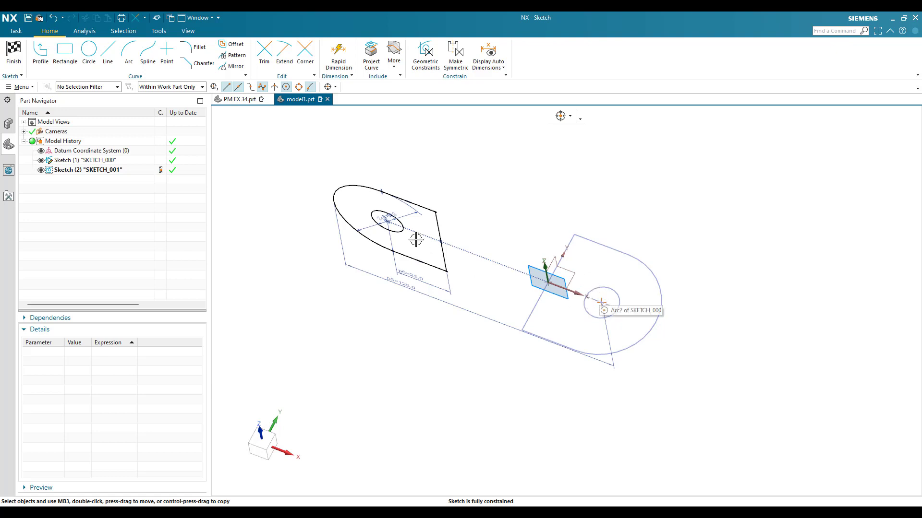
{"action": "key", "text": "shift+F8"}
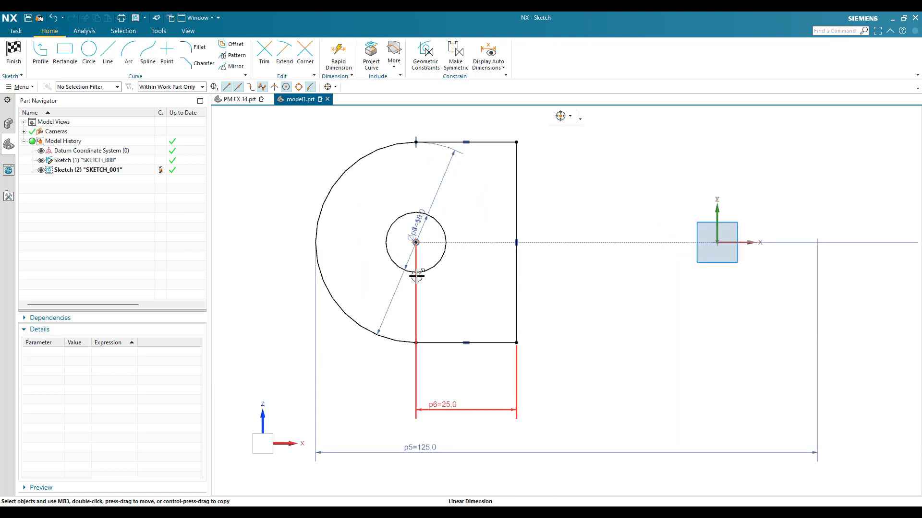
{"action": "left_click", "coordinate": [14, 53]}
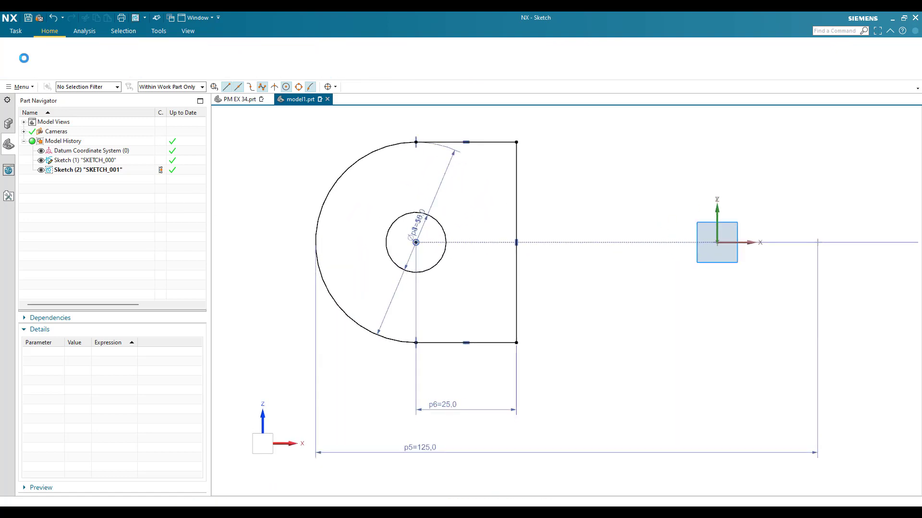
{"action": "scroll", "coordinate": [488, 219], "scroll_direction": "down", "scroll_amount": 4}
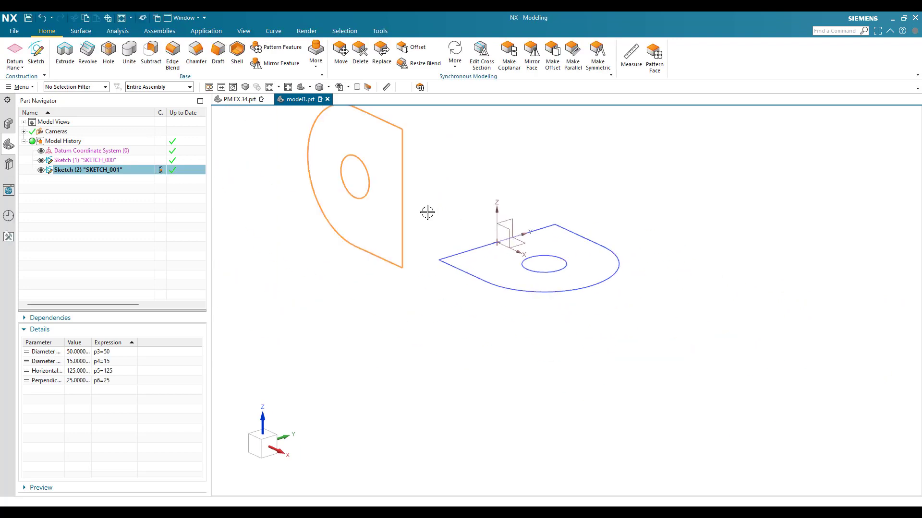
{"action": "middle_click_drag", "start_coordinate": [425, 211], "coordinate": [432, 211]}
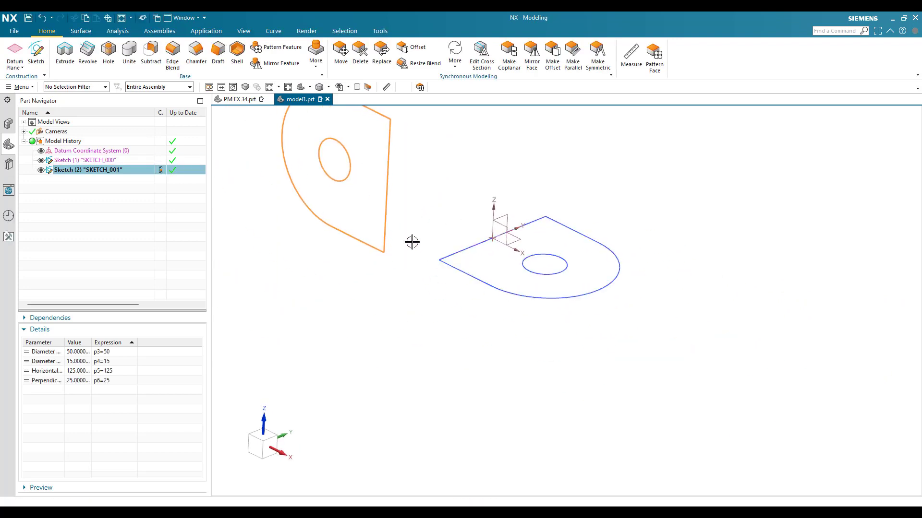
{"action": "mouse_move", "coordinate": [433, 257]}
{"action": "middle_mouse_down"}
{"action": "mouse_move", "coordinate": [443, 272]}
{"action": "mouse_move", "coordinate": [426, 265]}
{"action": "mouse_move", "coordinate": [444, 251]}
{"action": "mouse_move", "coordinate": [490, 319]}
{"action": "middle_mouse_up"}
{"action": "key", "text": "Escape"}
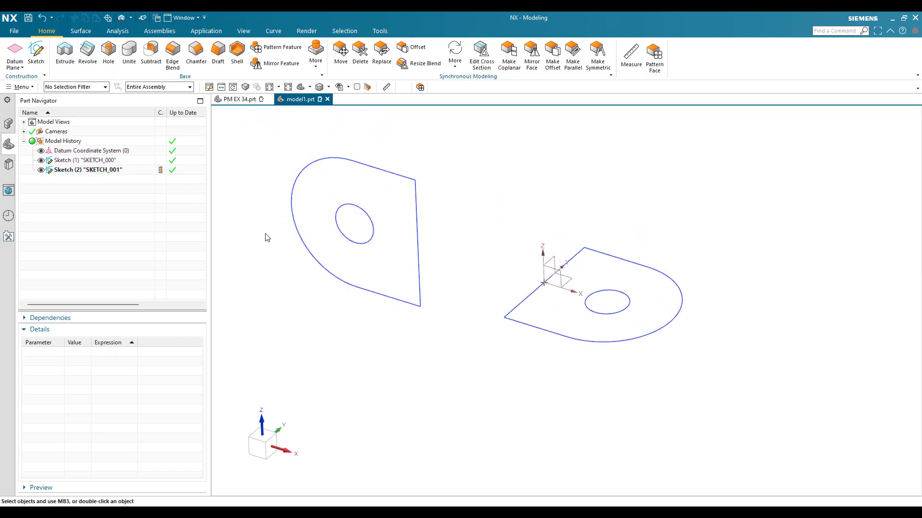
Step: Extrude the horizontal rounded-end sketch near the origin with a symmetric width of 10 mm
{"action": "key", "text": "x"}
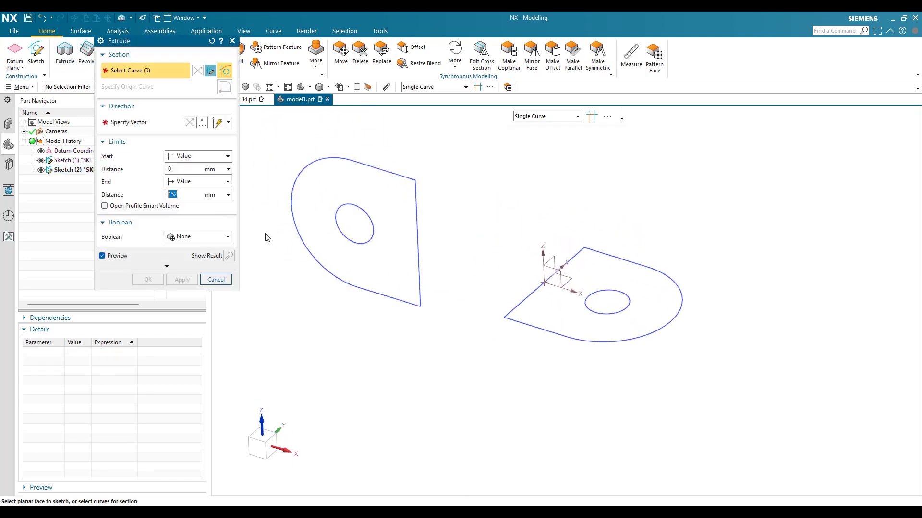
{"action": "left_click", "coordinate": [60, 170]}
{"action": "left_click", "coordinate": [197, 156]}
{"action": "left_click", "coordinate": [186, 180]}
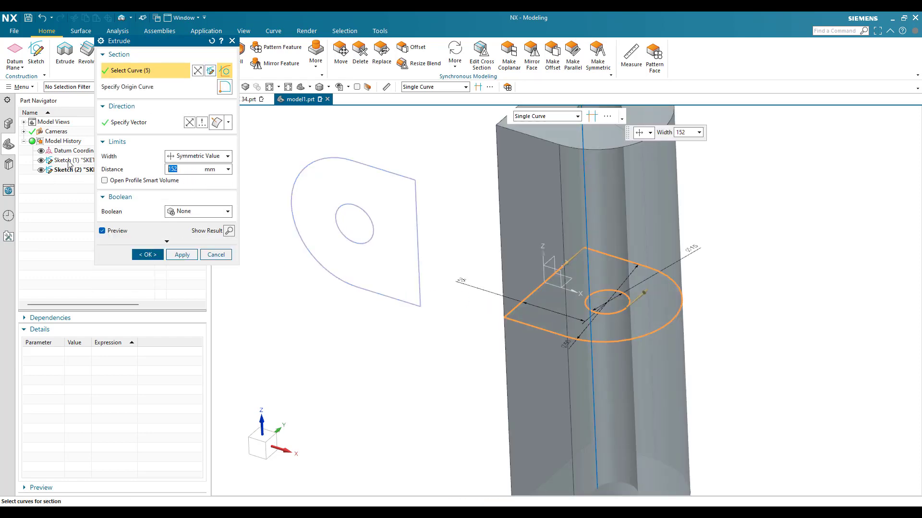
{"action": "type", "text": "10"}
{"action": "key", "text": "Return"}
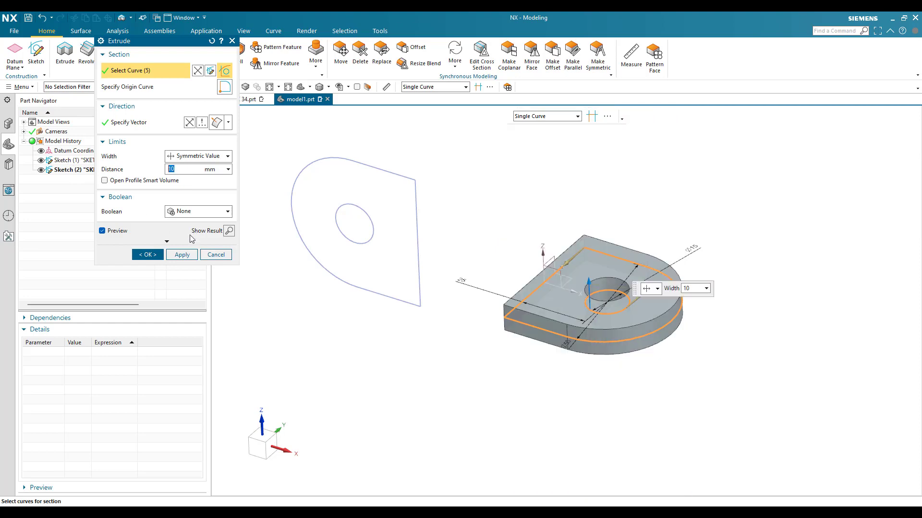
{"action": "left_click", "coordinate": [148, 255]}
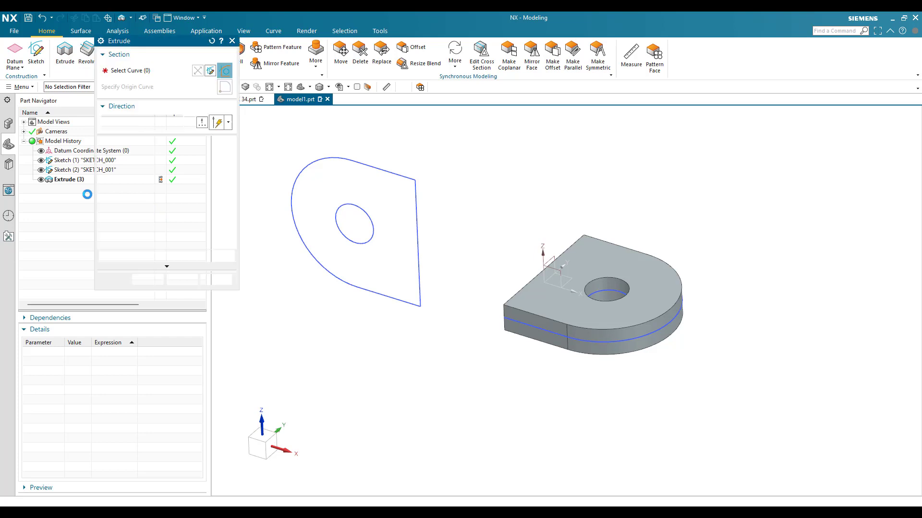
Step: Extrude the vertical rounded-end sketch with a symmetric width of 10 mm as a separate body
{"action": "left_click", "coordinate": [66, 171]}
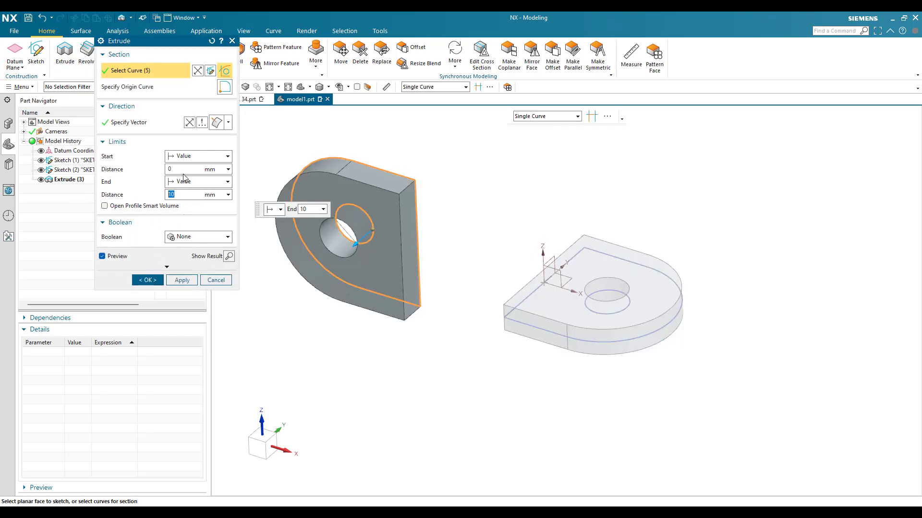
{"action": "left_click", "coordinate": [199, 156]}
{"action": "left_click", "coordinate": [186, 178]}
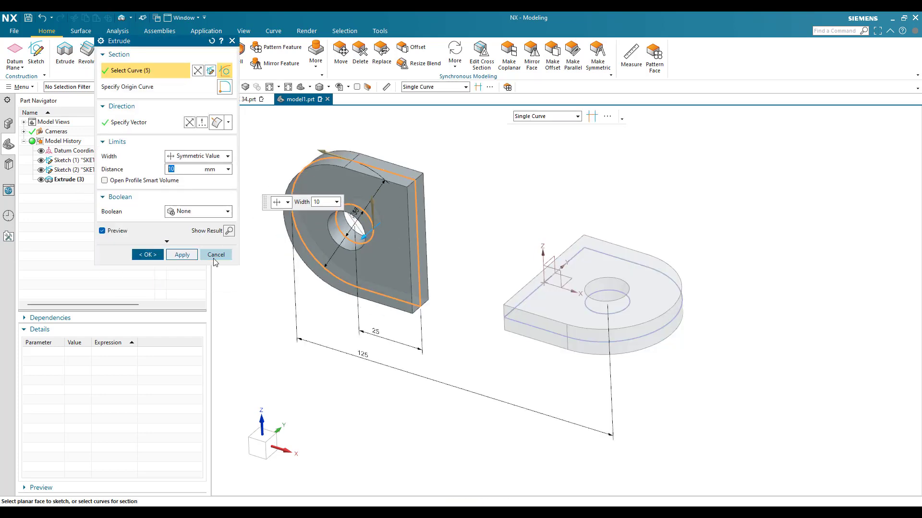
{"action": "left_click", "coordinate": [147, 255]}
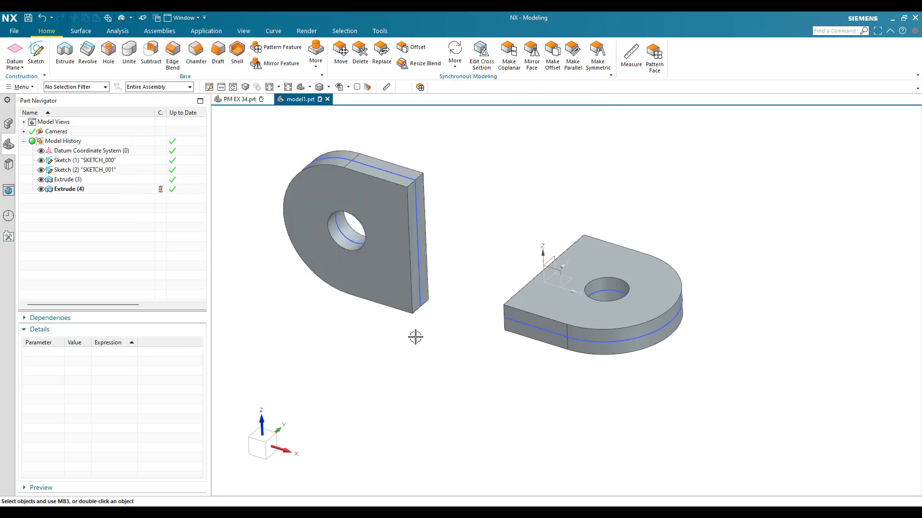
{"action": "scroll", "coordinate": [372, 238], "scroll_direction": "up", "scroll_amount": 1}
{"action": "scroll", "coordinate": [639, 295], "scroll_direction": "down", "scroll_amount": 2}
{"action": "scroll", "coordinate": [493, 304], "scroll_direction": "up", "scroll_amount": 2}
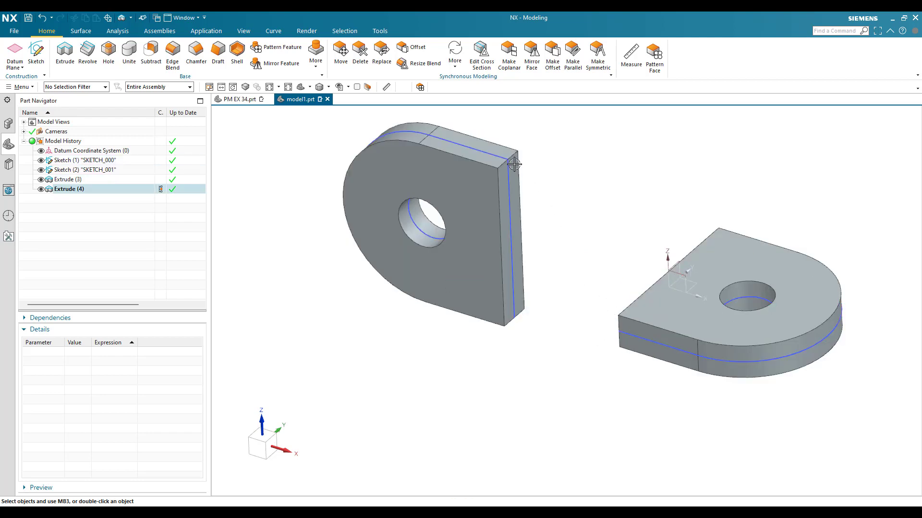
{"action": "scroll", "coordinate": [558, 319], "scroll_direction": "down", "scroll_amount": 3}
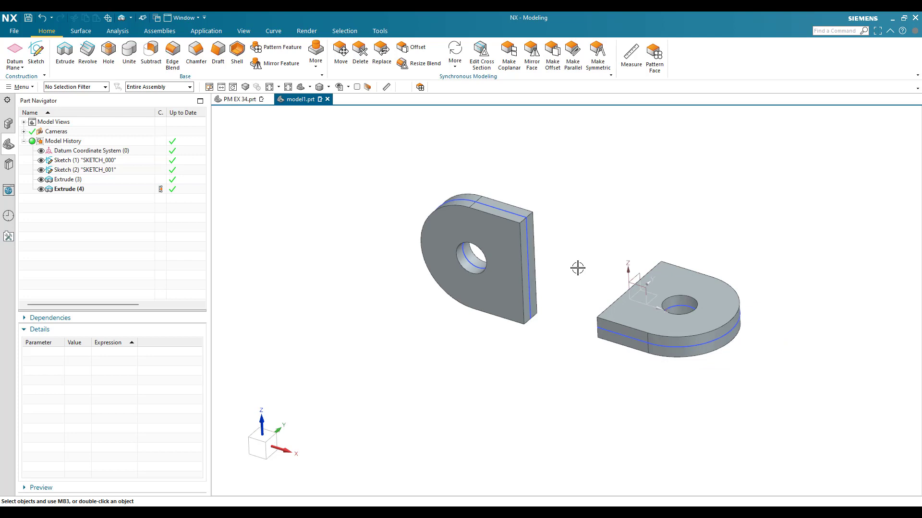
{"action": "scroll", "coordinate": [577, 268], "scroll_direction": "up", "scroll_amount": 3}
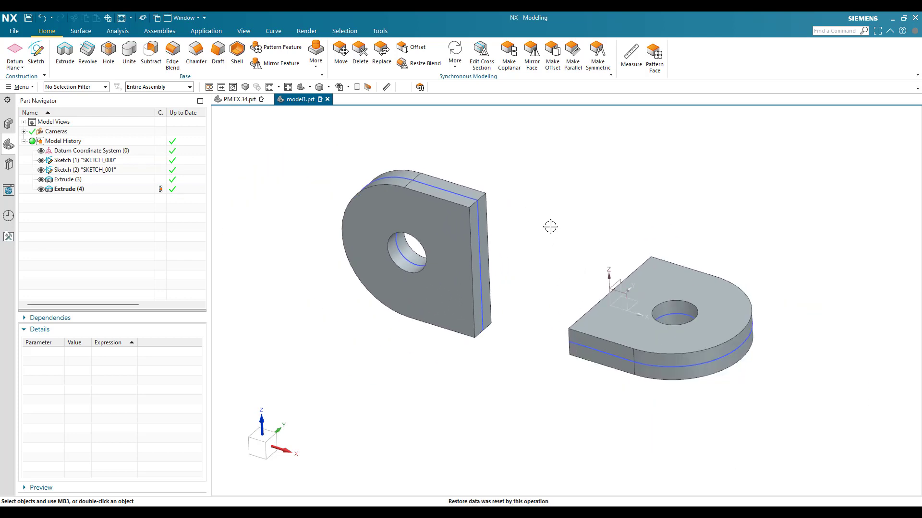
Step: Start a Through Curves feature and define its first section from the four edges of the vertical end's flat inner face
{"action": "left_click", "coordinate": [80, 31]}
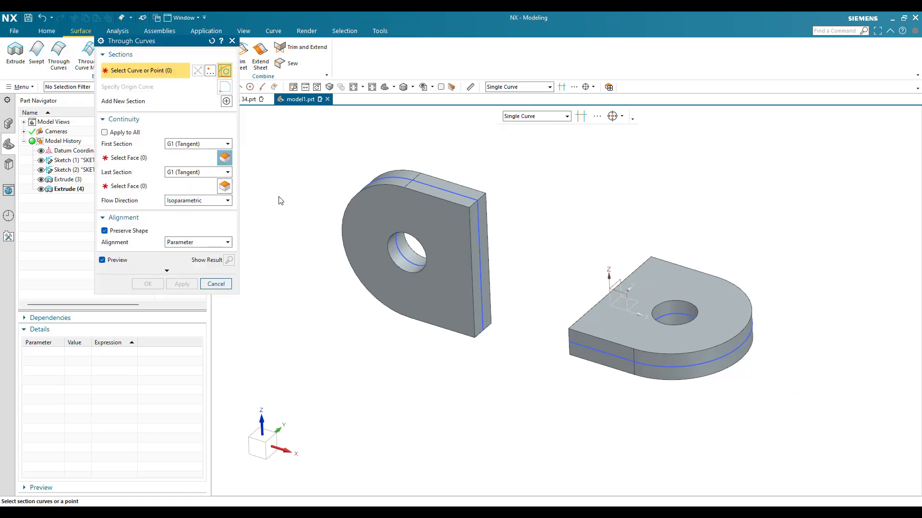
{"action": "scroll", "coordinate": [465, 294], "scroll_direction": "down", "scroll_amount": 2}
{"action": "scroll", "coordinate": [499, 159], "scroll_direction": "down", "scroll_amount": 3}
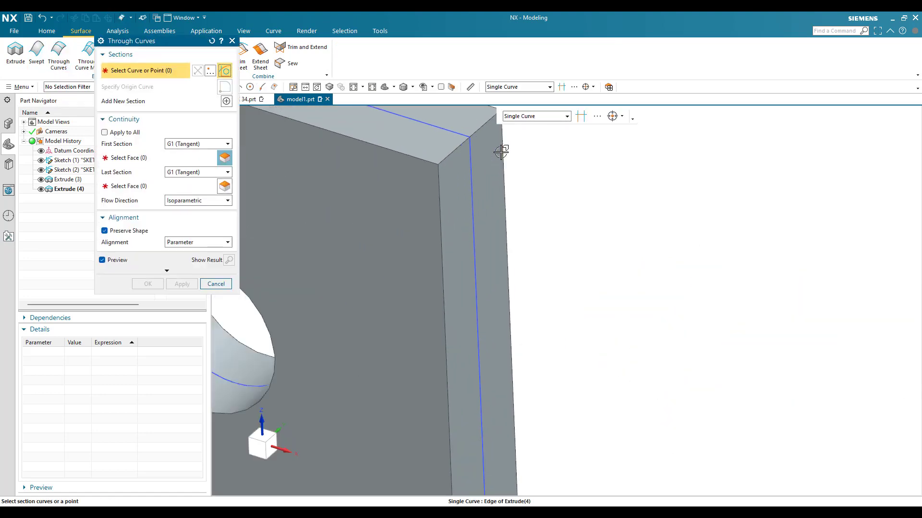
{"action": "scroll", "coordinate": [441, 307], "scroll_direction": "up", "scroll_amount": 6}
{"action": "middle_click_drag", "start_coordinate": [491, 312], "coordinate": [487, 287]}
{"action": "scroll", "coordinate": [546, 340], "scroll_direction": "down", "scroll_amount": 4}
{"action": "scroll", "coordinate": [543, 331], "scroll_direction": "up", "scroll_amount": 4}
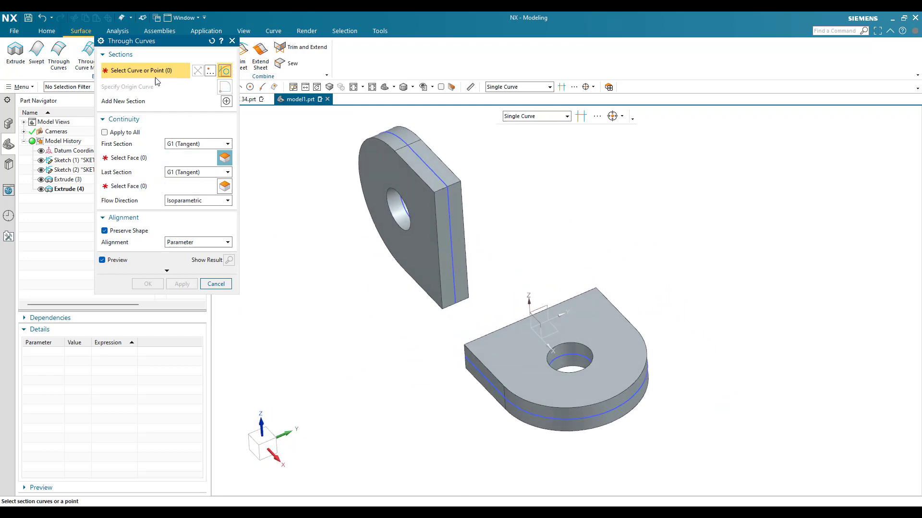
{"action": "scroll", "coordinate": [489, 200], "scroll_direction": "down", "scroll_amount": 3}
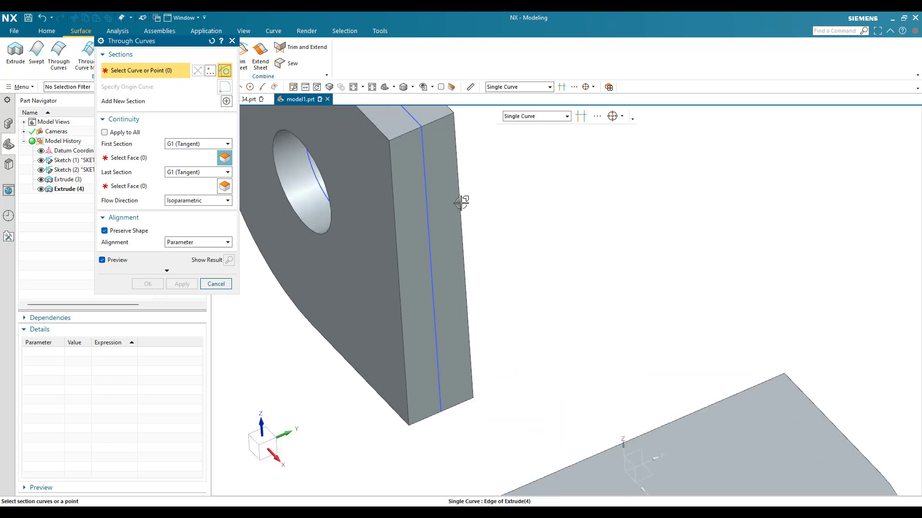
{"action": "left_click", "coordinate": [462, 245]}
{"action": "scroll", "coordinate": [463, 226], "scroll_direction": "up", "scroll_amount": 2}
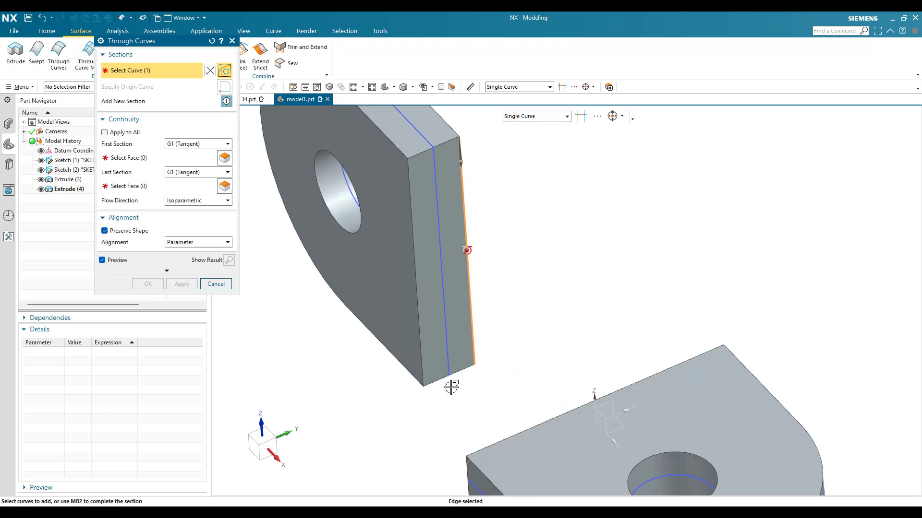
{"action": "left_click", "coordinate": [460, 365]}
{"action": "left_click", "coordinate": [417, 282]}
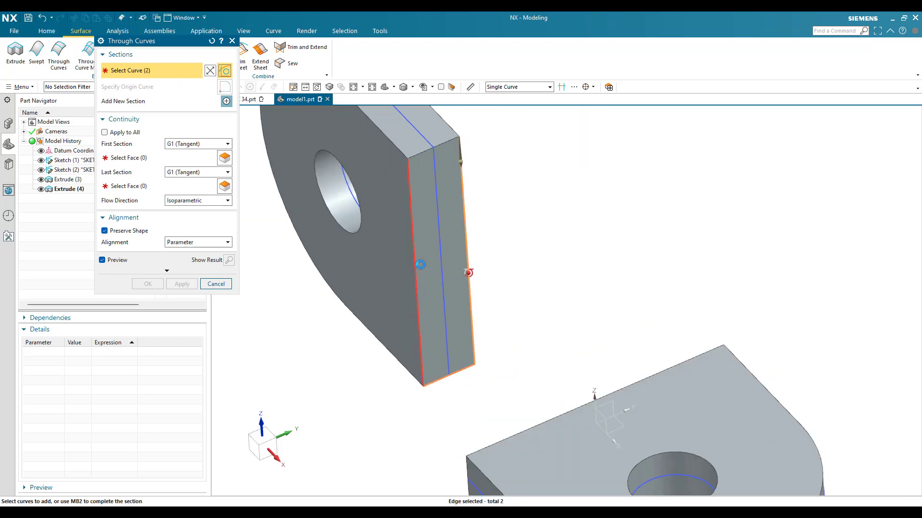
{"action": "left_click", "coordinate": [423, 154]}
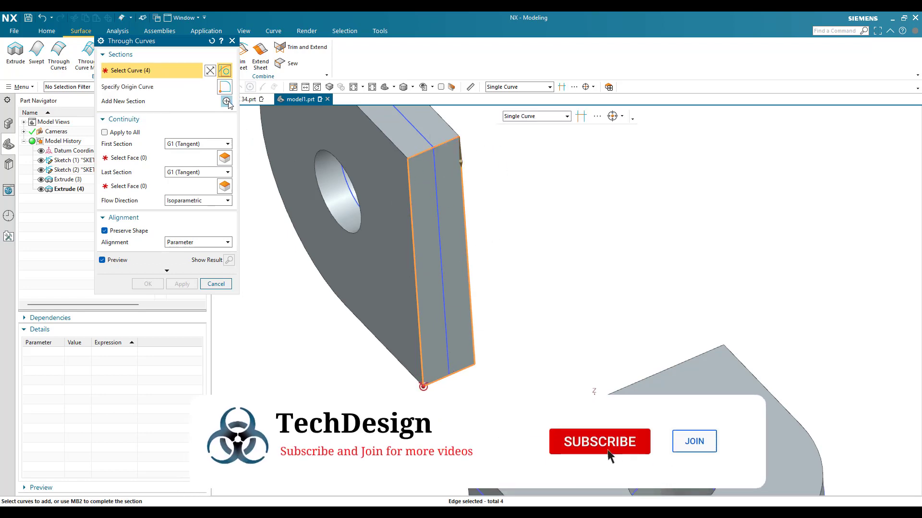
{"action": "middle_click", "coordinate": [625, 306]}
Step: Define the second Through Curves section from the four edges of the horizontal end's flat inner face
{"action": "scroll", "coordinate": [625, 307], "scroll_direction": "down", "scroll_amount": 2}
{"action": "scroll", "coordinate": [631, 350], "scroll_direction": "up", "scroll_amount": 1}
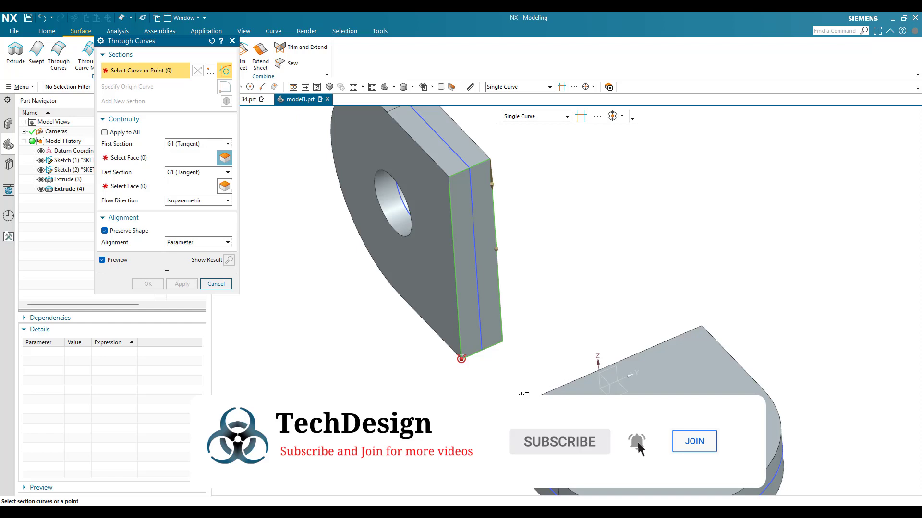
{"action": "left_click", "coordinate": [619, 362]}
{"action": "left_click", "coordinate": [631, 329]}
{"action": "scroll", "coordinate": [613, 381], "scroll_direction": "down", "scroll_amount": 5}
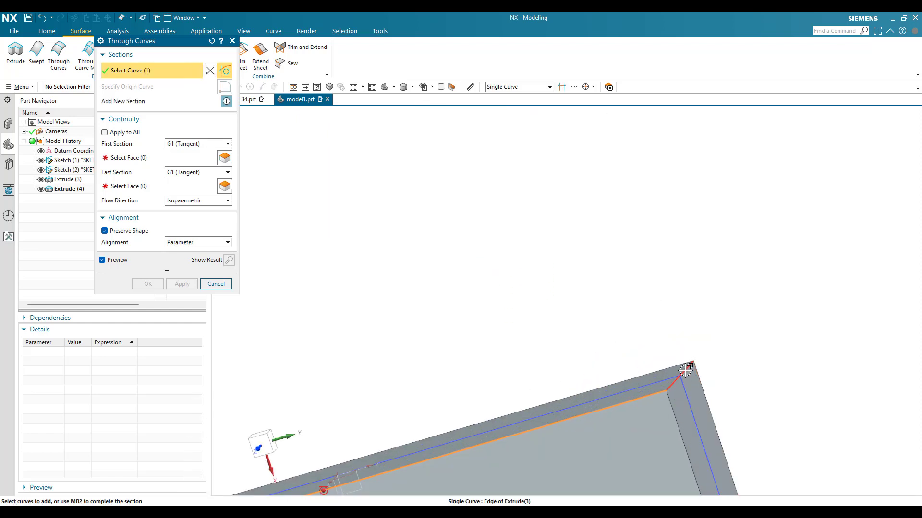
{"action": "left_click", "coordinate": [655, 371]}
{"action": "scroll", "coordinate": [541, 366], "scroll_direction": "down", "scroll_amount": 5}
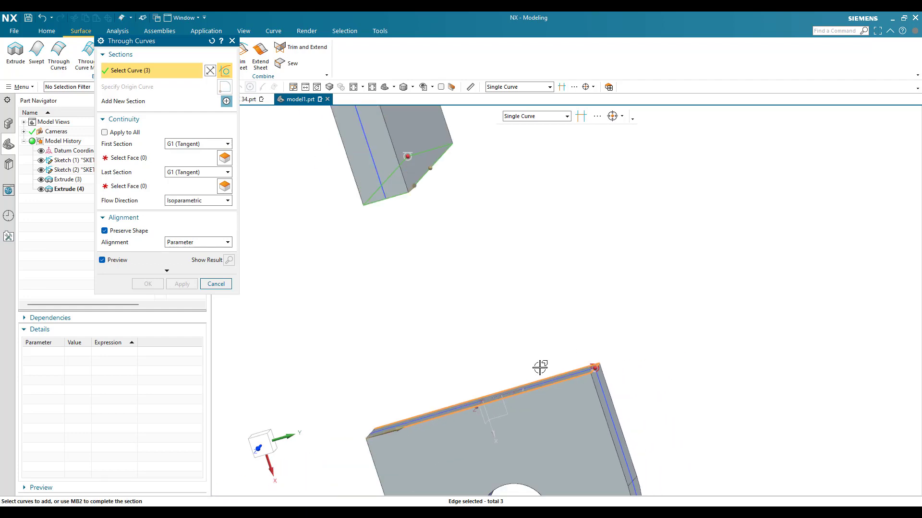
{"action": "middle_click_drag", "start_coordinate": [539, 368], "coordinate": [580, 347]}
{"action": "scroll", "coordinate": [366, 425], "scroll_direction": "up", "scroll_amount": 6}
{"action": "left_click", "coordinate": [358, 392]}
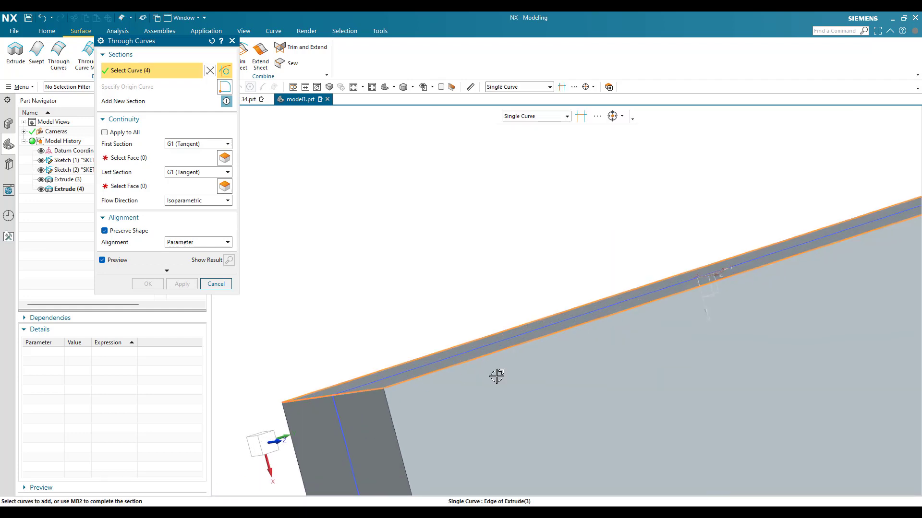
Step: Assign the vertical end's four faces adjoining the first section as its G1 (Tangent) continuity faces
{"action": "scroll", "coordinate": [494, 374], "scroll_direction": "up", "scroll_amount": 5}
{"action": "middle_click_drag", "start_coordinate": [618, 339], "coordinate": [613, 301]}
{"action": "scroll", "coordinate": [613, 302], "scroll_direction": "down", "scroll_amount": 4}
{"action": "scroll", "coordinate": [633, 225], "scroll_direction": "up", "scroll_amount": 3}
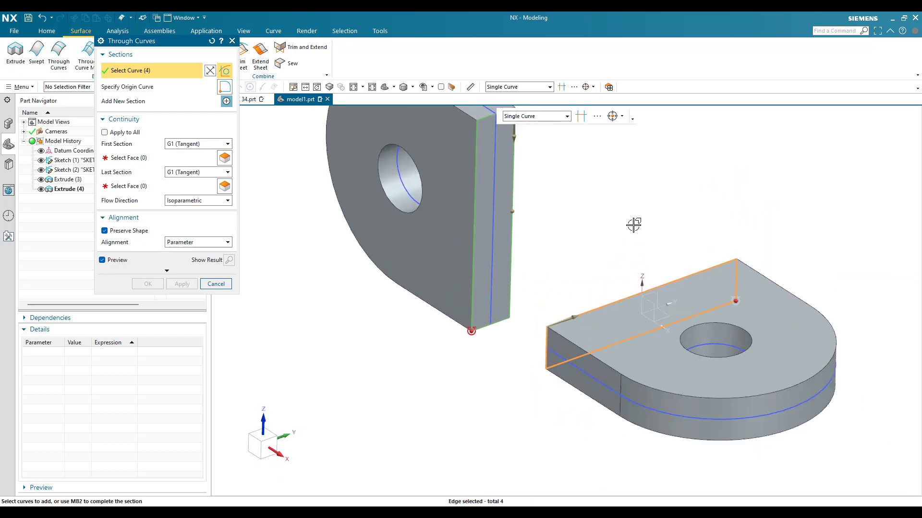
{"action": "scroll", "coordinate": [531, 352], "scroll_direction": "down", "scroll_amount": 2}
{"action": "scroll", "coordinate": [590, 249], "scroll_direction": "up", "scroll_amount": 2}
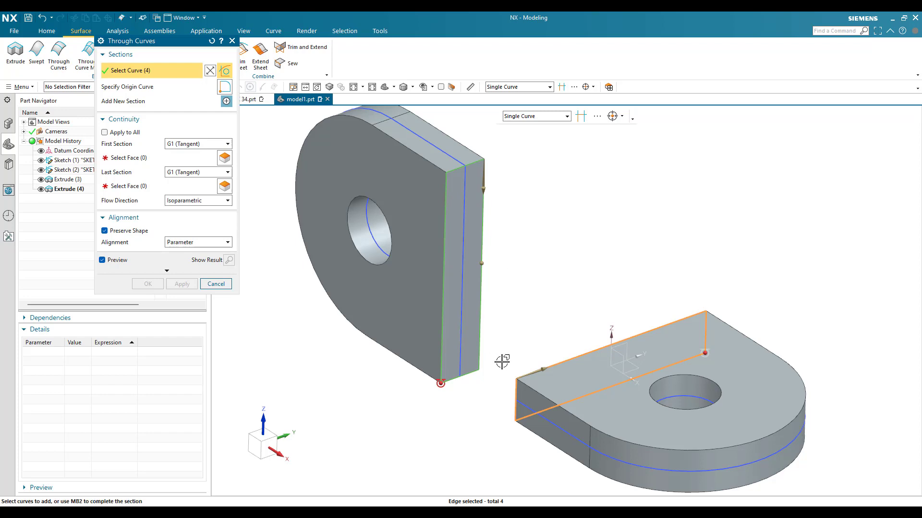
{"action": "left_click", "coordinate": [144, 163]}
{"action": "left_click", "coordinate": [434, 158]}
{"action": "left_click", "coordinate": [404, 281]}
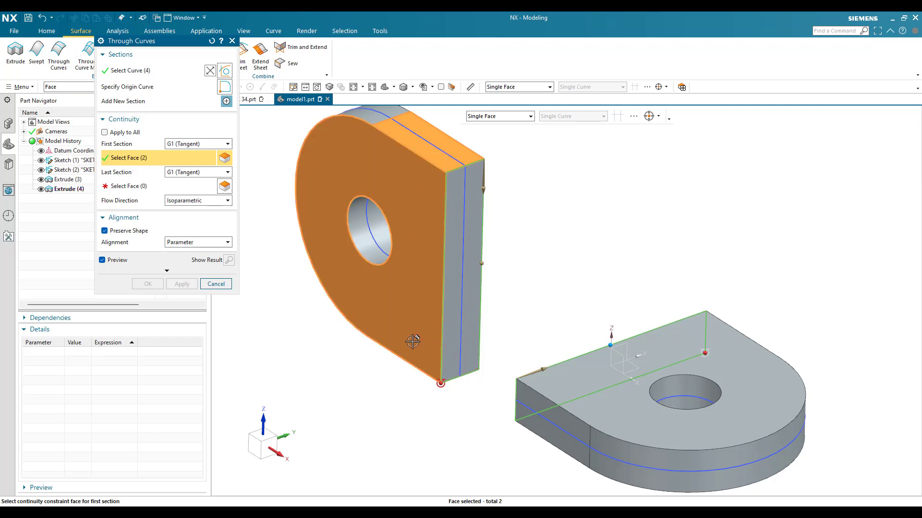
{"action": "middle_click_drag", "start_coordinate": [413, 342], "coordinate": [588, 319]}
{"action": "left_click", "coordinate": [639, 300]}
{"action": "middle_click_drag", "start_coordinate": [639, 300], "coordinate": [596, 288]}
{"action": "left_click", "coordinate": [677, 445]}
{"action": "scroll", "coordinate": [567, 203], "scroll_direction": "down", "scroll_amount": 4}
Step: Assign the horizontal end's four faces adjoining the last section as its G1 (Tangent) continuity faces
{"action": "left_click", "coordinate": [177, 191]}
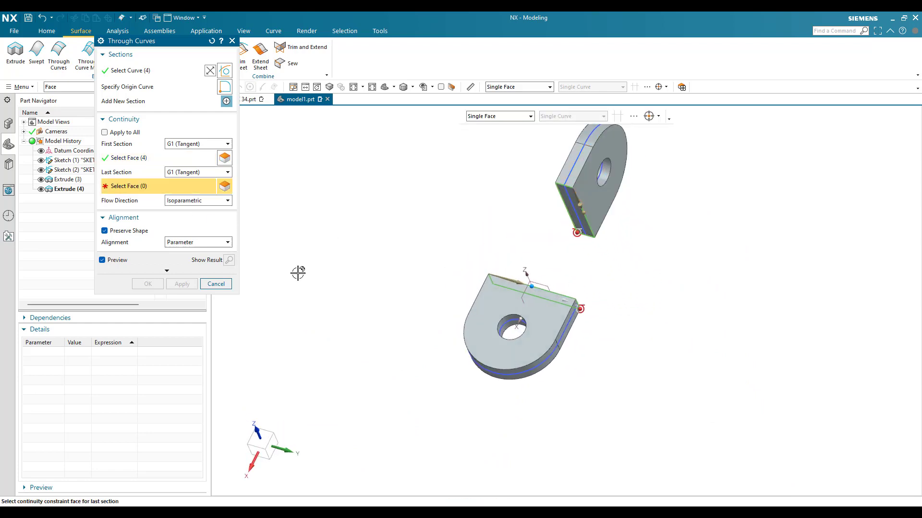
{"action": "scroll", "coordinate": [531, 349], "scroll_direction": "up", "scroll_amount": 3}
{"action": "left_click", "coordinate": [559, 251]}
{"action": "left_click", "coordinate": [658, 274]}
{"action": "middle_click_drag", "start_coordinate": [545, 255], "coordinate": [620, 313]}
{"action": "left_click", "coordinate": [620, 312]}
{"action": "scroll", "coordinate": [538, 240], "scroll_direction": "down", "scroll_amount": 3}
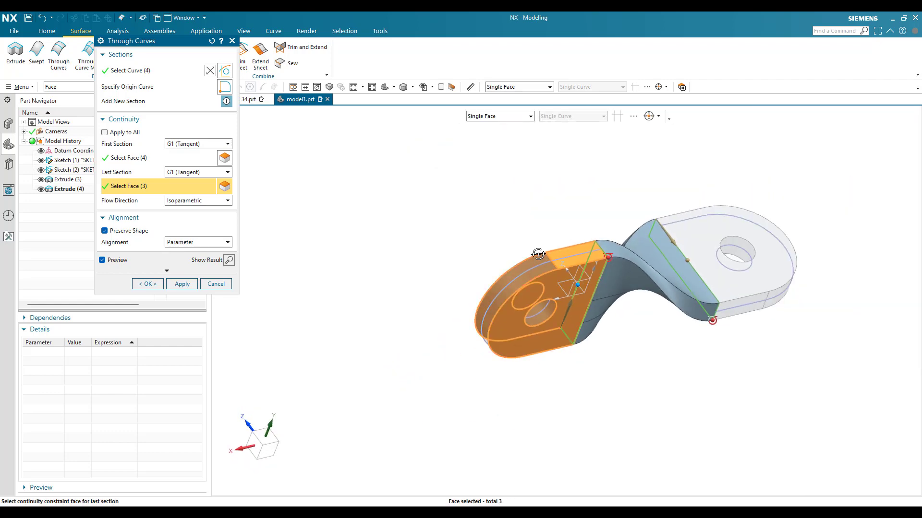
{"action": "middle_click_drag", "start_coordinate": [554, 229], "coordinate": [528, 184]}
{"action": "scroll", "coordinate": [549, 278], "scroll_direction": "up", "scroll_amount": 3}
{"action": "left_click", "coordinate": [548, 269]}
{"action": "scroll", "coordinate": [469, 254], "scroll_direction": "down", "scroll_amount": 3}
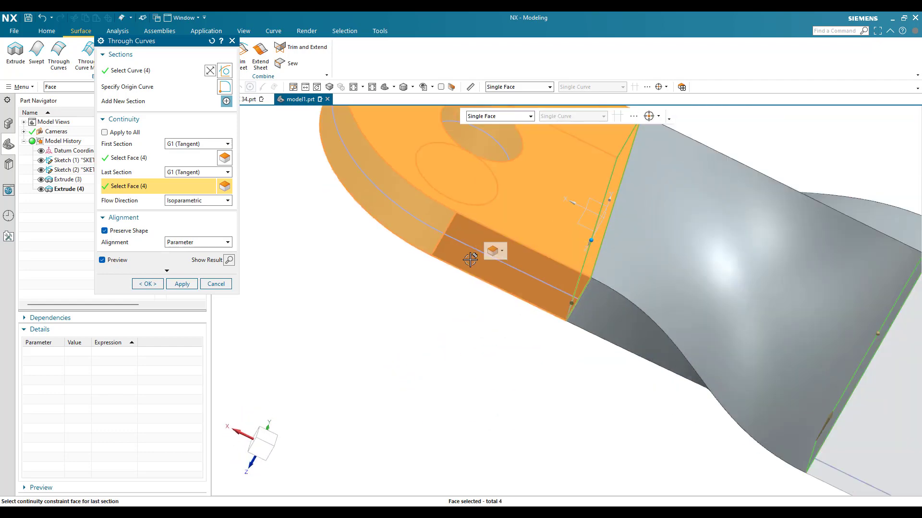
Step: Check the previewed twisted transition between the two ends and create the Through Curves body
{"action": "middle_click_drag", "start_coordinate": [467, 230], "coordinate": [624, 272]}
{"action": "scroll", "coordinate": [632, 211], "scroll_direction": "up", "scroll_amount": 3}
{"action": "middle_click_drag", "start_coordinate": [632, 210], "coordinate": [567, 141]}
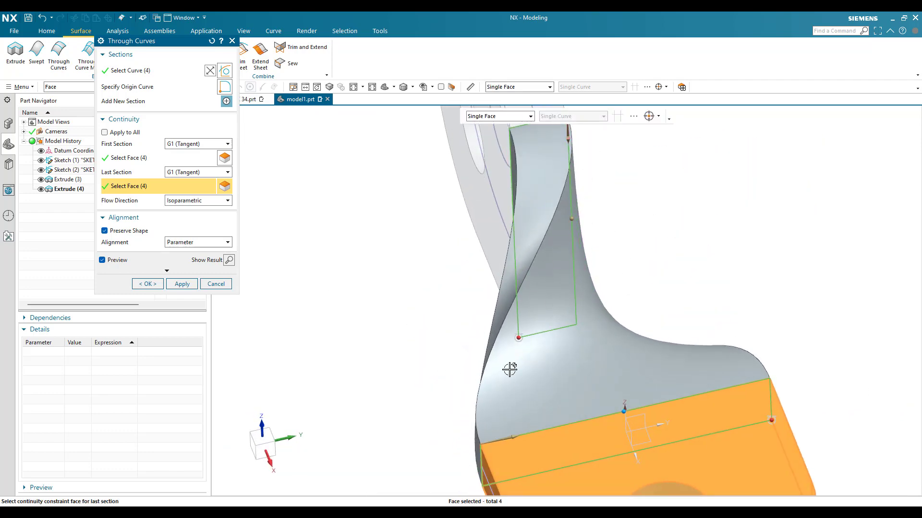
{"action": "mouse_move", "coordinate": [606, 257]}
{"action": "middle_mouse_down"}
{"action": "mouse_move", "coordinate": [582, 267]}
{"action": "mouse_move", "coordinate": [605, 259]}
{"action": "mouse_move", "coordinate": [598, 263]}
{"action": "middle_mouse_up"}
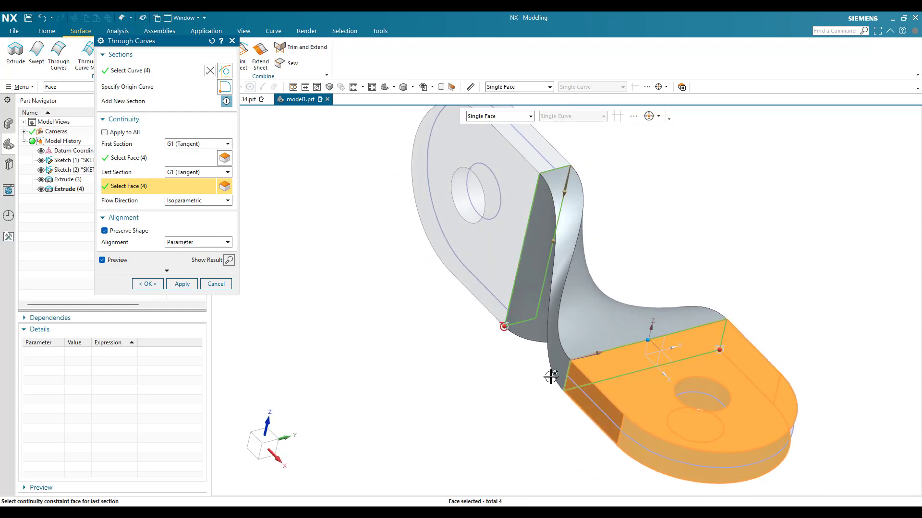
{"action": "left_click", "coordinate": [147, 284]}
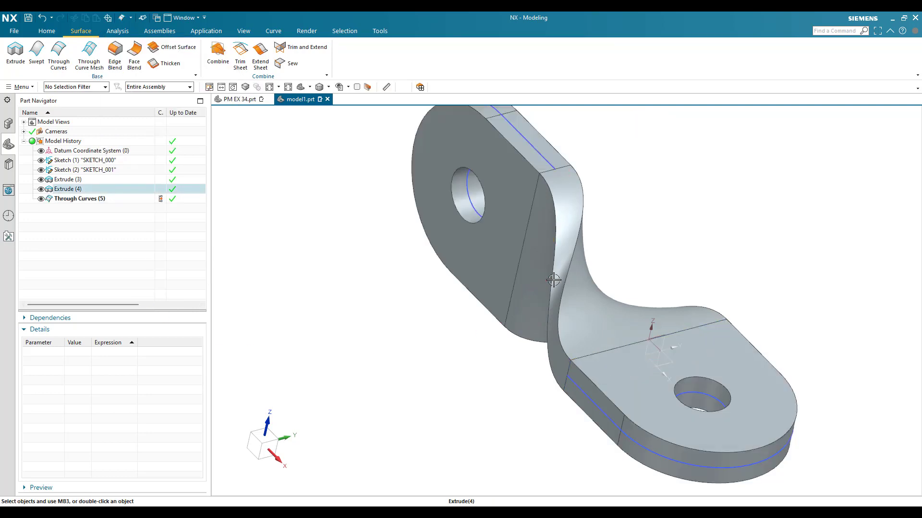
Step: Unite the twisted transition and the horizontal end with the vertical end as the target body
{"action": "middle_click_drag", "start_coordinate": [506, 310], "coordinate": [559, 275]}
{"action": "scroll", "coordinate": [559, 275], "scroll_direction": "down", "scroll_amount": 1}
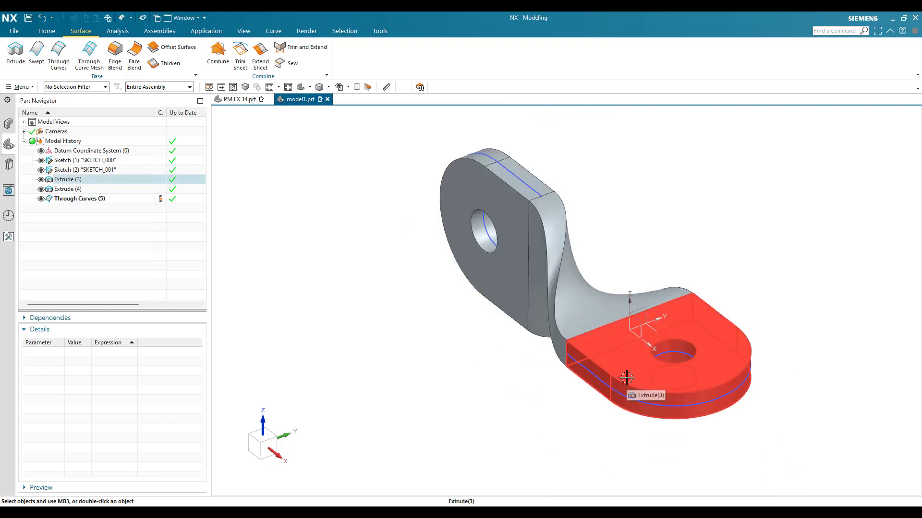
{"action": "left_click", "coordinate": [45, 32]}
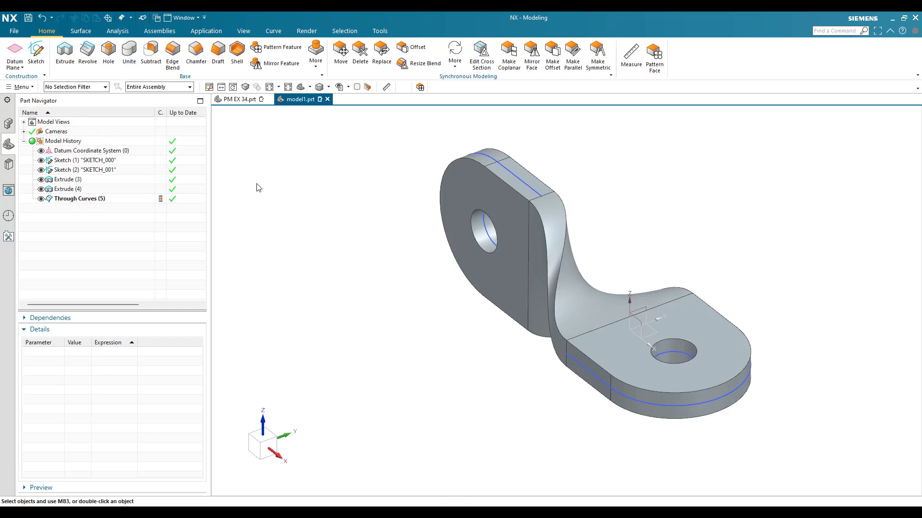
{"action": "left_click", "coordinate": [469, 189]}
{"action": "scroll", "coordinate": [451, 247], "scroll_direction": "down", "scroll_amount": 4}
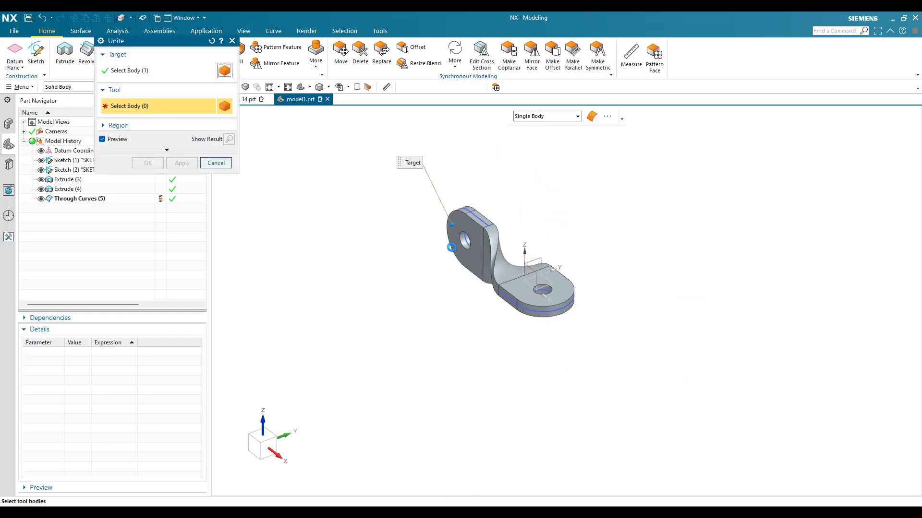
{"action": "left_click_drag", "start_coordinate": [363, 153], "coordinate": [620, 360]}
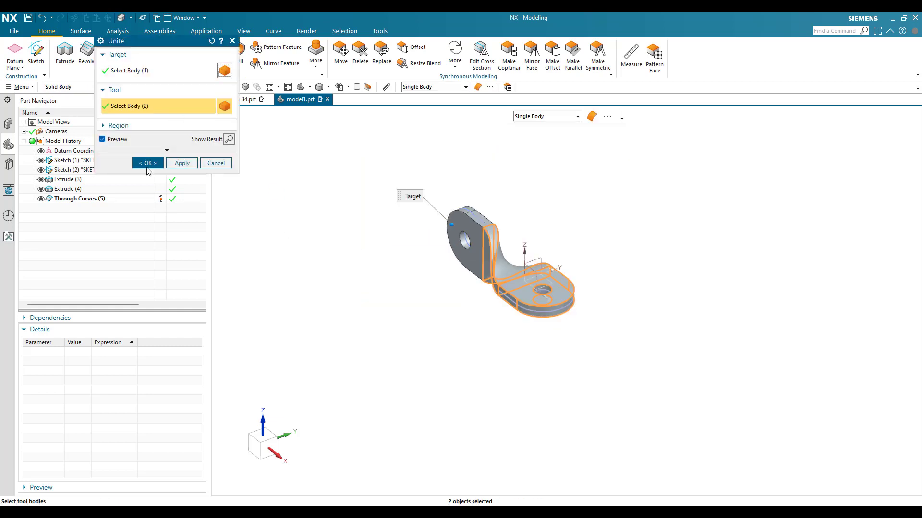
{"action": "left_click", "coordinate": [147, 164]}
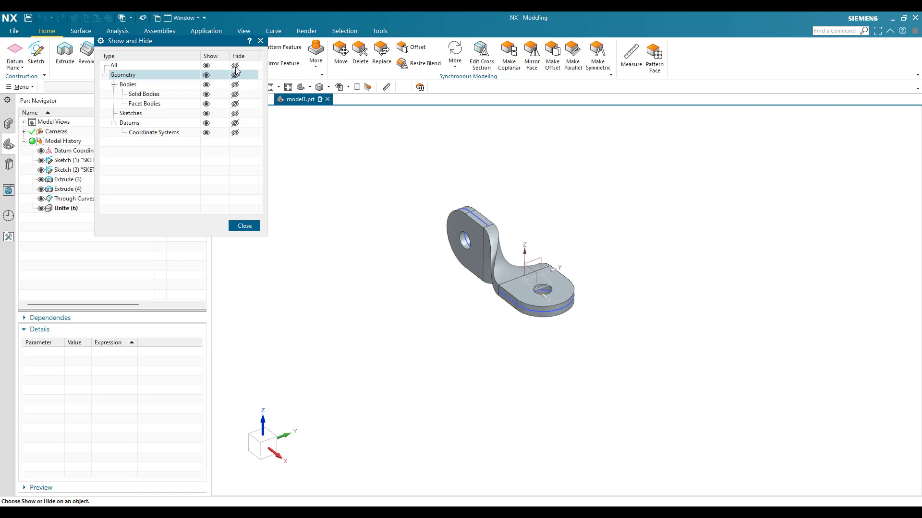
Step: Hide everything except the solid bodies and fit the finished link in the view
{"action": "left_click", "coordinate": [235, 65]}
{"action": "left_click", "coordinate": [206, 94]}
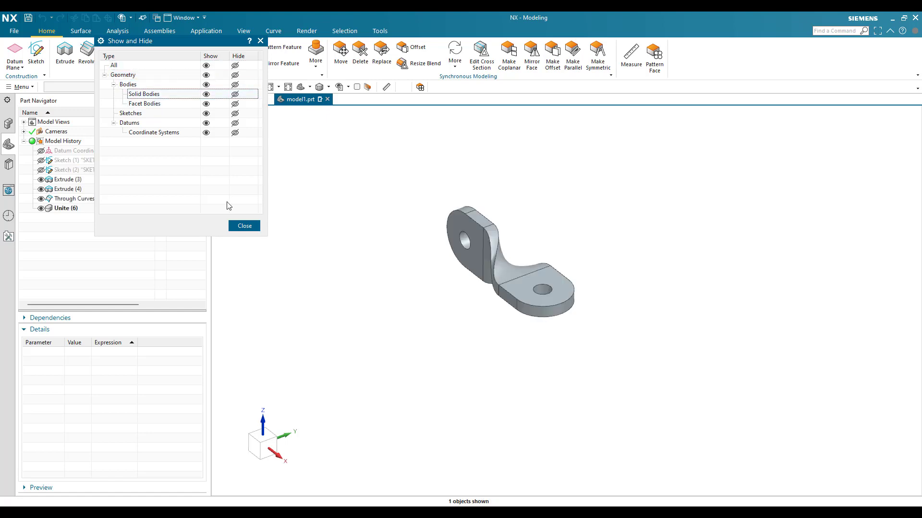
{"action": "left_click", "coordinate": [244, 226]}
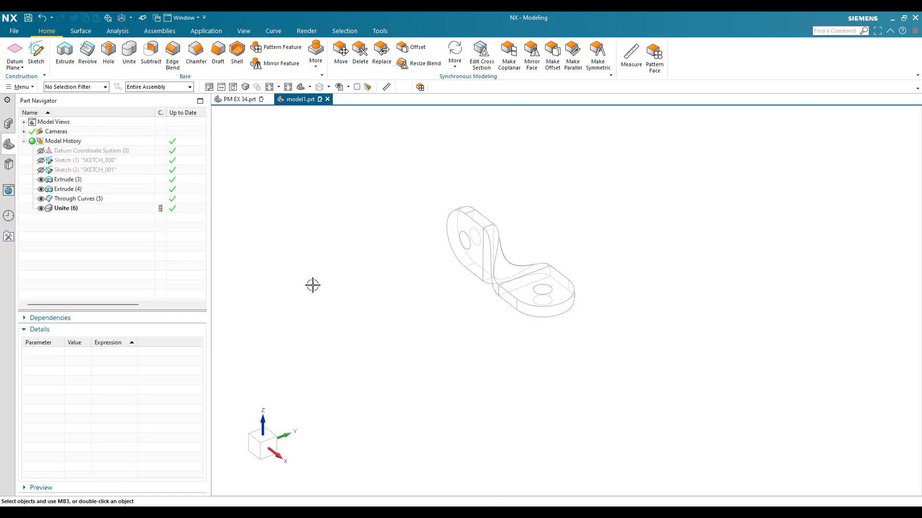
{"action": "key", "text": "ctrl+f"}
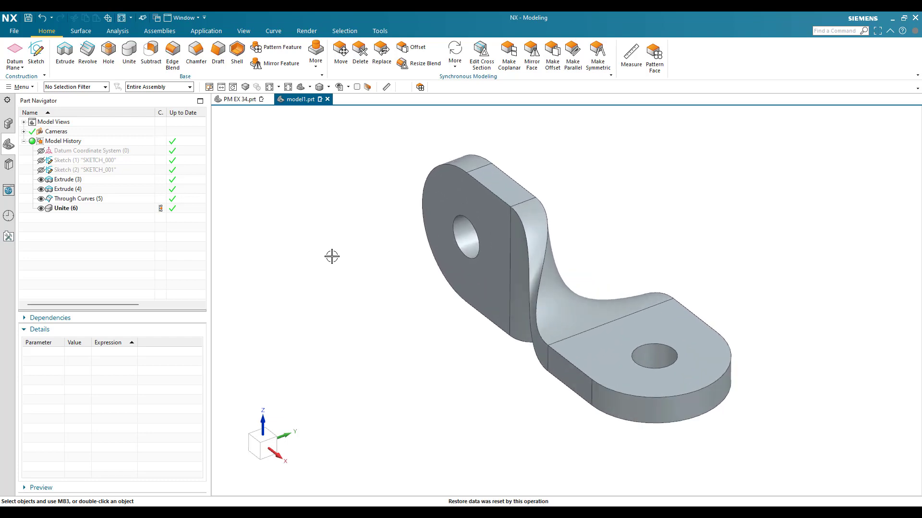